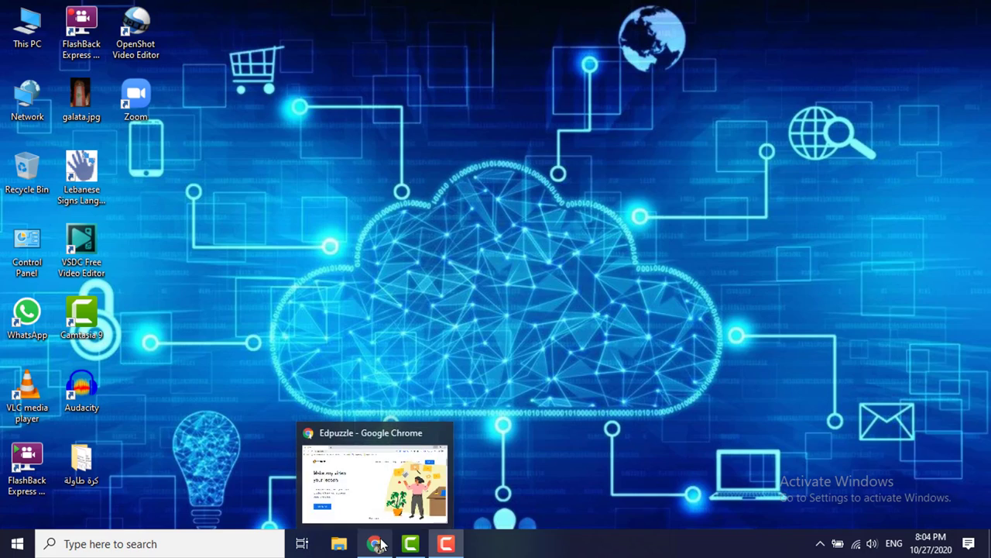
Switch to the Edpuzzle page in Chrome and register as a teacher with Google, submitting the account password
{"action": "left_click", "coordinate": [375, 543]}
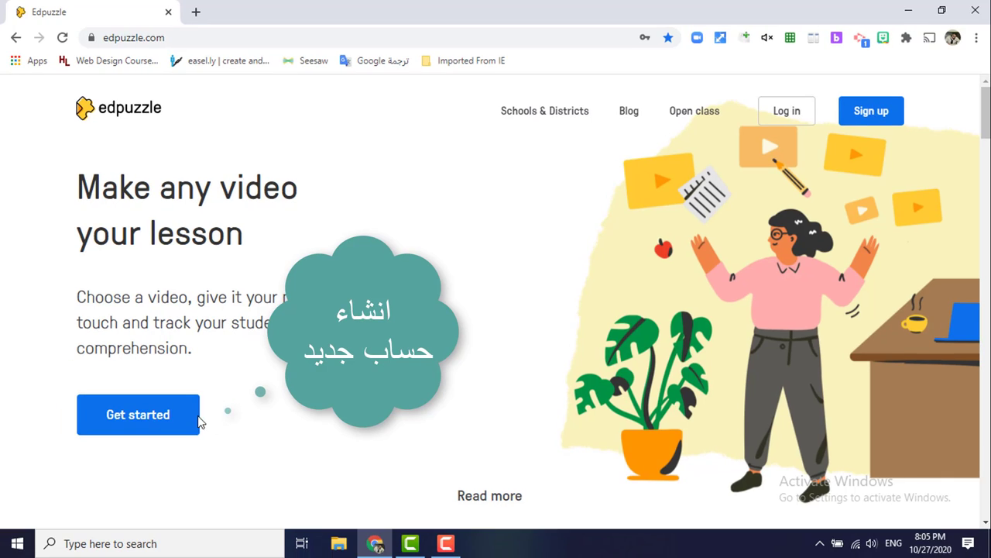
{"action": "left_click", "coordinate": [192, 420]}
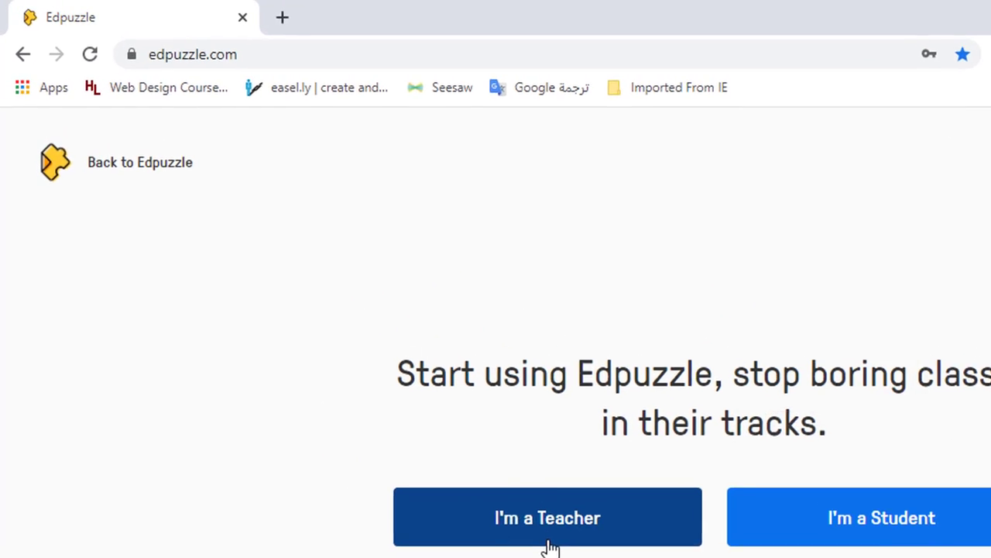
{"action": "left_click", "coordinate": [549, 542]}
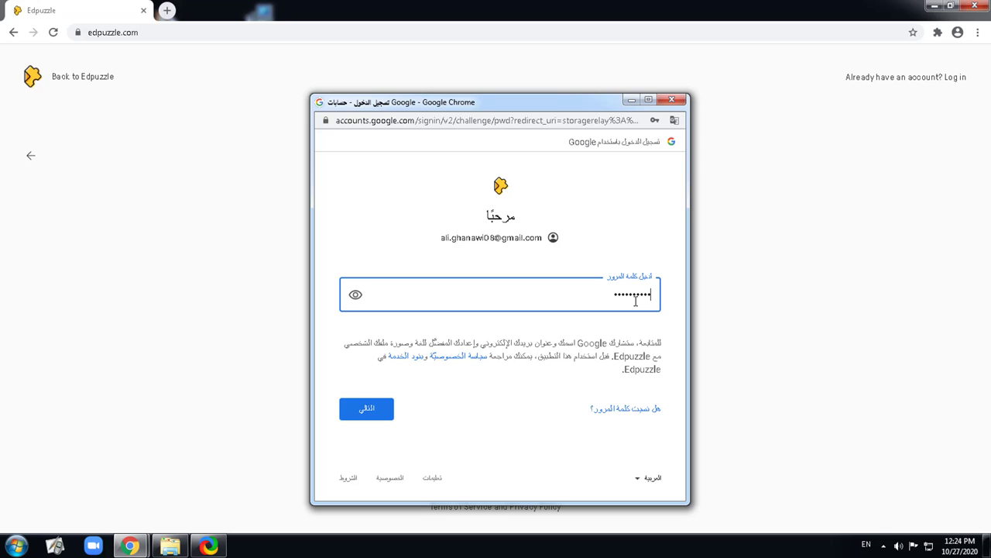
{"action": "key", "text": "Return"}
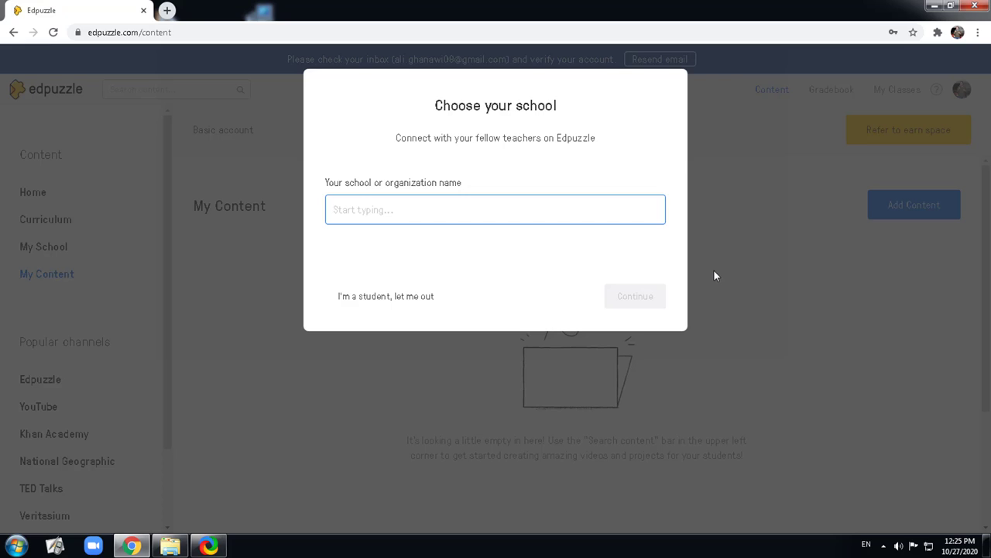
Search the school list for "alhadi institute" and start adding an unlisted school or organization
{"action": "type", "text": "alhadi"}
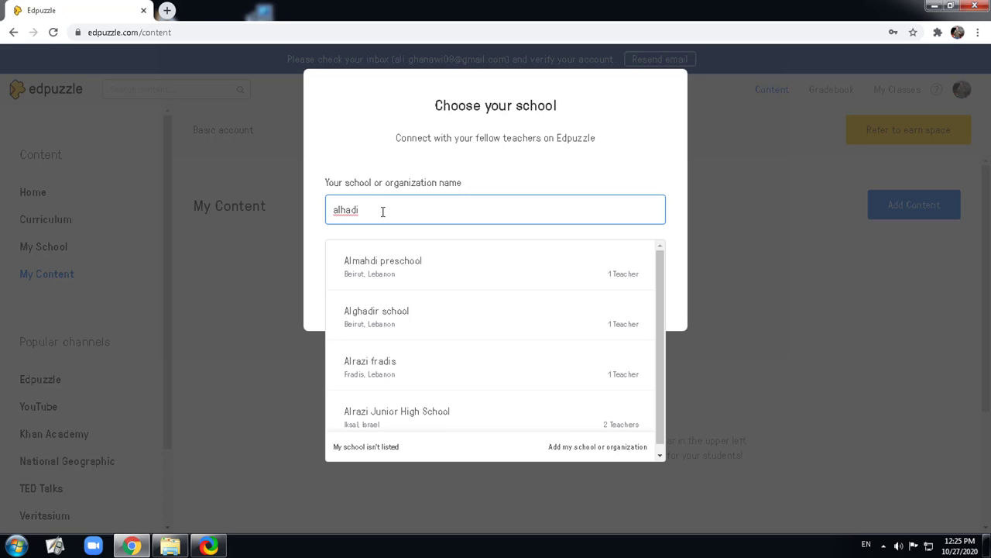
{"action": "type", "text": " institute"}
{"action": "scroll", "coordinate": [496, 388], "scroll_direction": "down", "scroll_amount": 5}
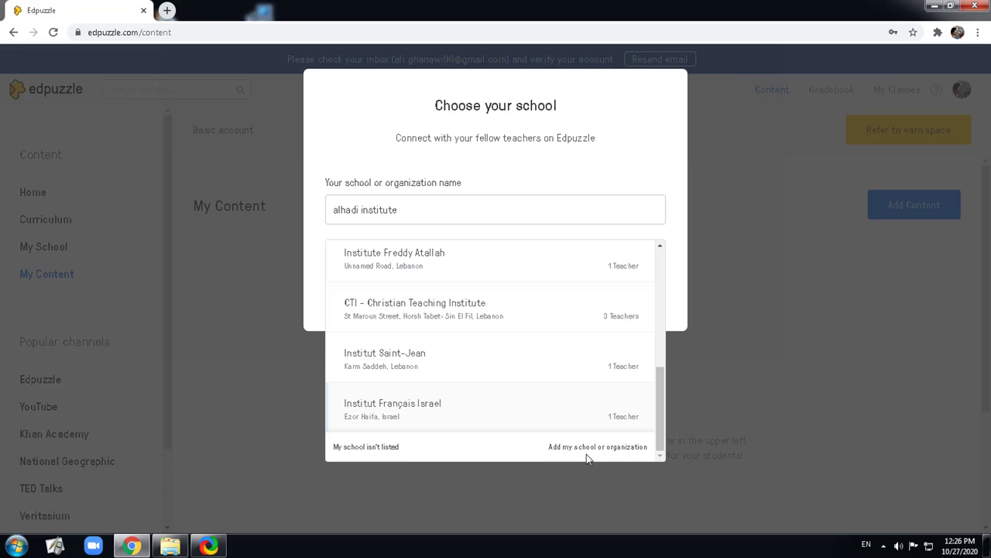
{"action": "left_click", "coordinate": [596, 447]}
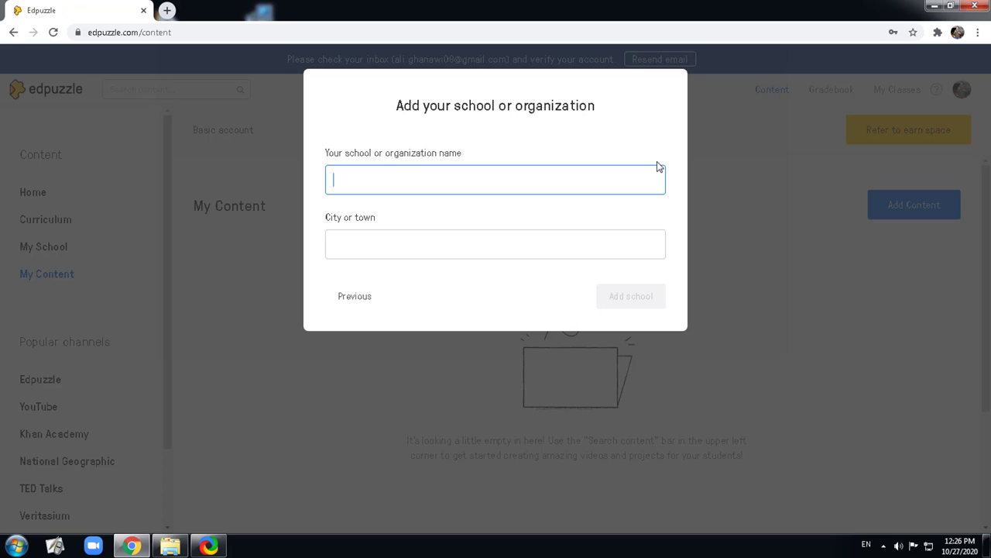
Submit AlHadi Institute in Beirut, Lebanon, and select the suggested Al Hadi institute for deaf, blind and learning disabilities
{"action": "type", "text": "AlHadi Institute"}
{"action": "key", "text": "Tab"}
{"action": "type", "text": "Beirut"}
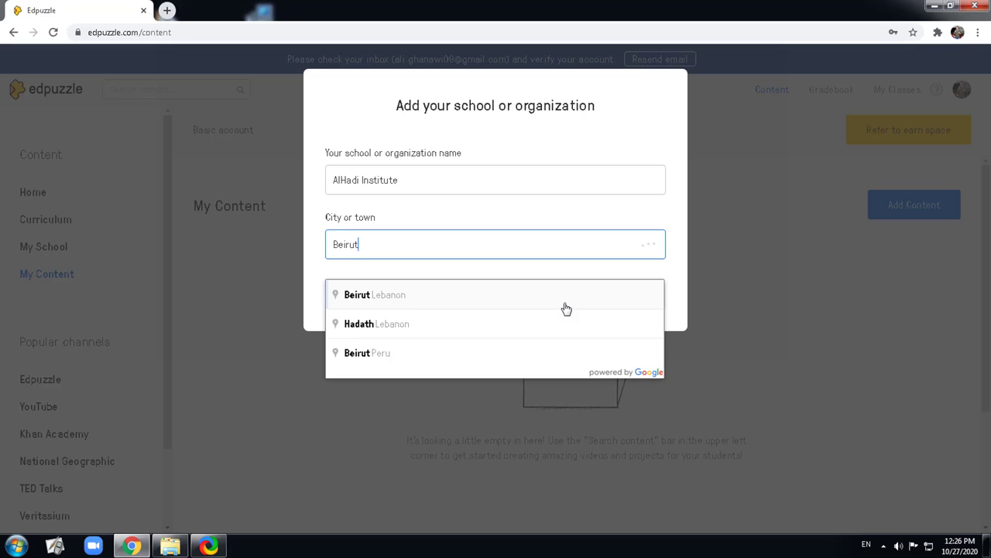
{"action": "left_click", "coordinate": [566, 304]}
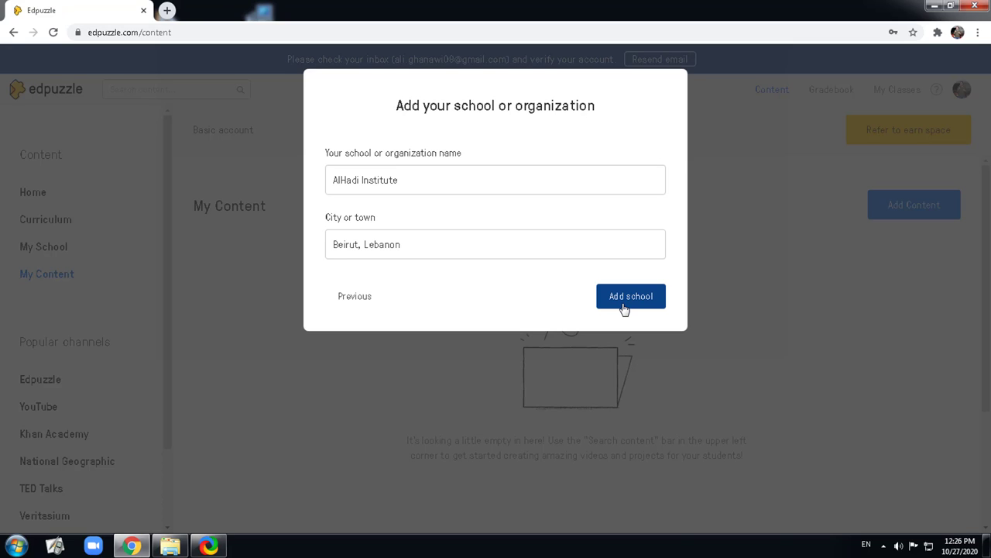
{"action": "left_click", "coordinate": [624, 296]}
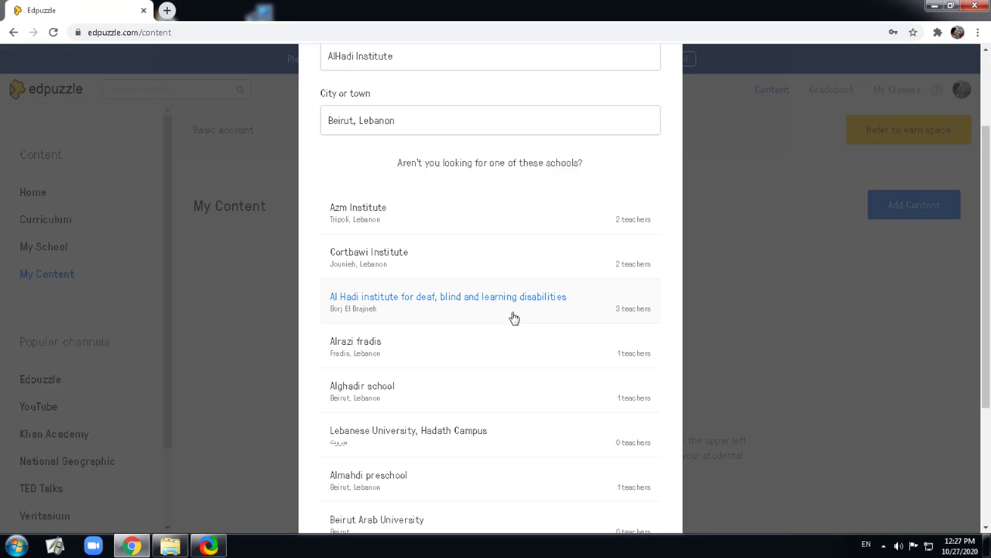
{"action": "left_click", "coordinate": [513, 317]}
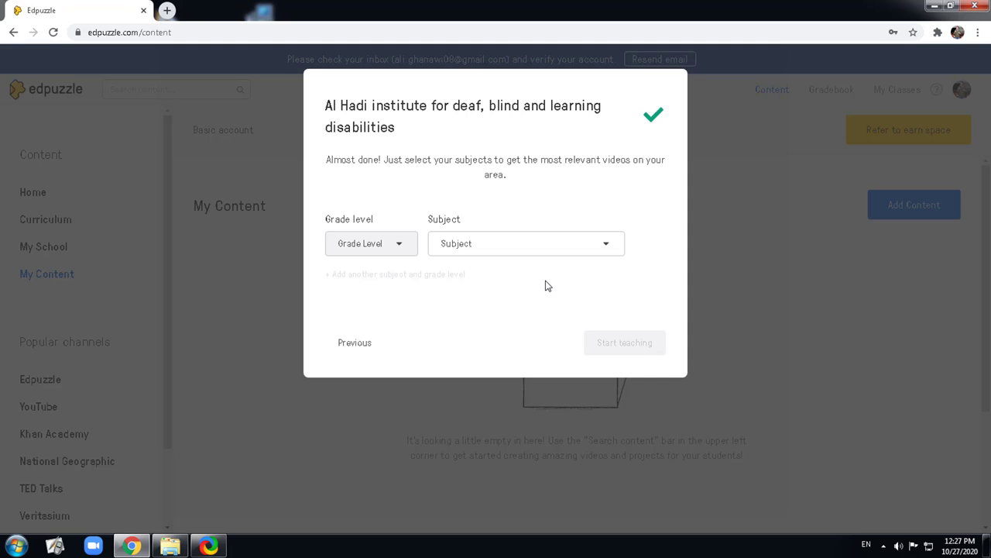
Set the grade level to 6th grade and the subject to Math
{"action": "key", "text": "6"}
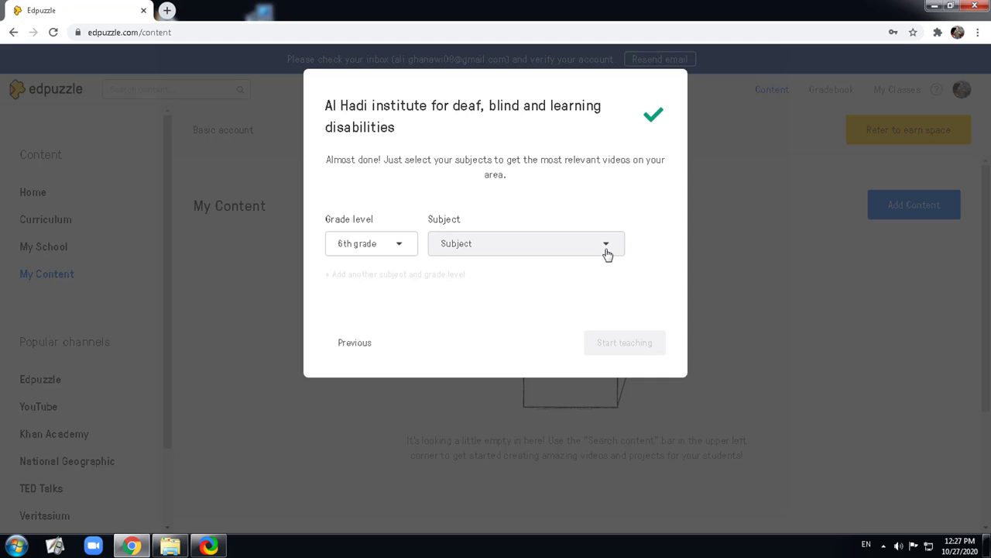
{"action": "left_click", "coordinate": [607, 253]}
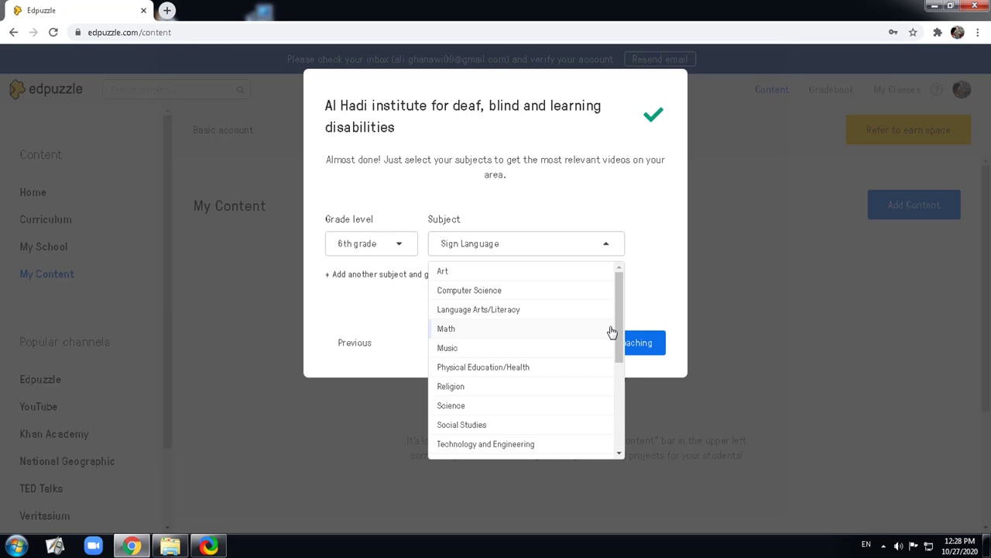
{"action": "left_click", "coordinate": [608, 329]}
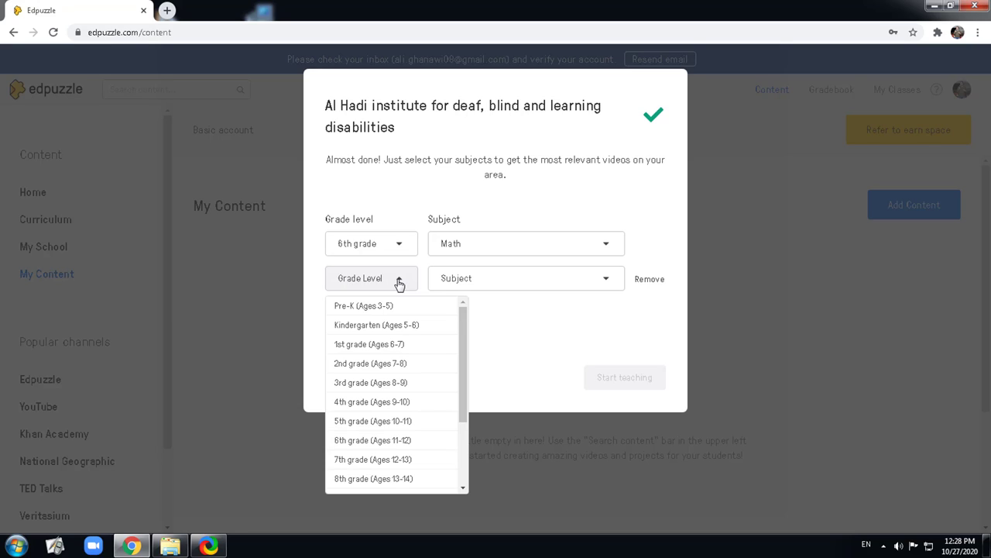
Choose Computer Science in a second subject row, remove that row, and start teaching
{"action": "left_click", "coordinate": [609, 309]}
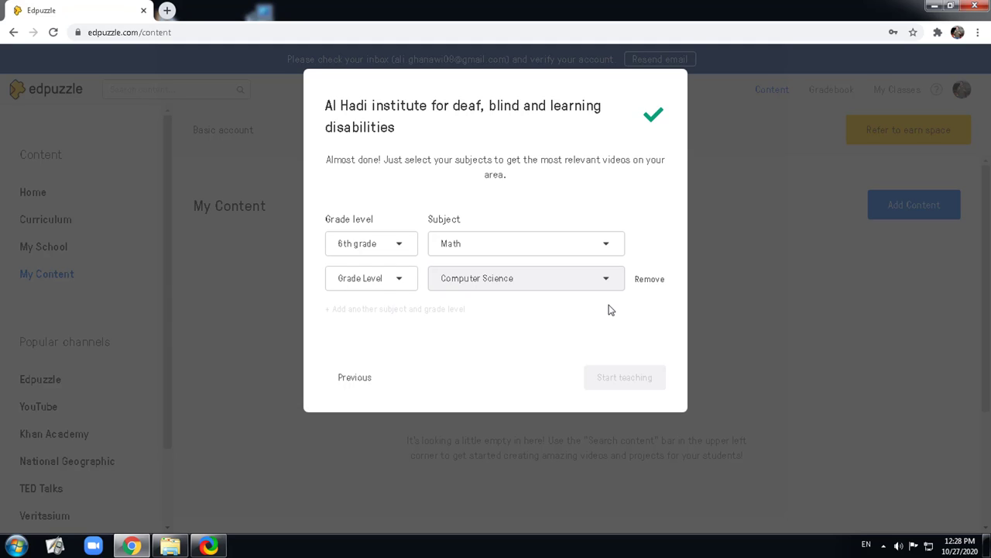
{"action": "left_click", "coordinate": [649, 278]}
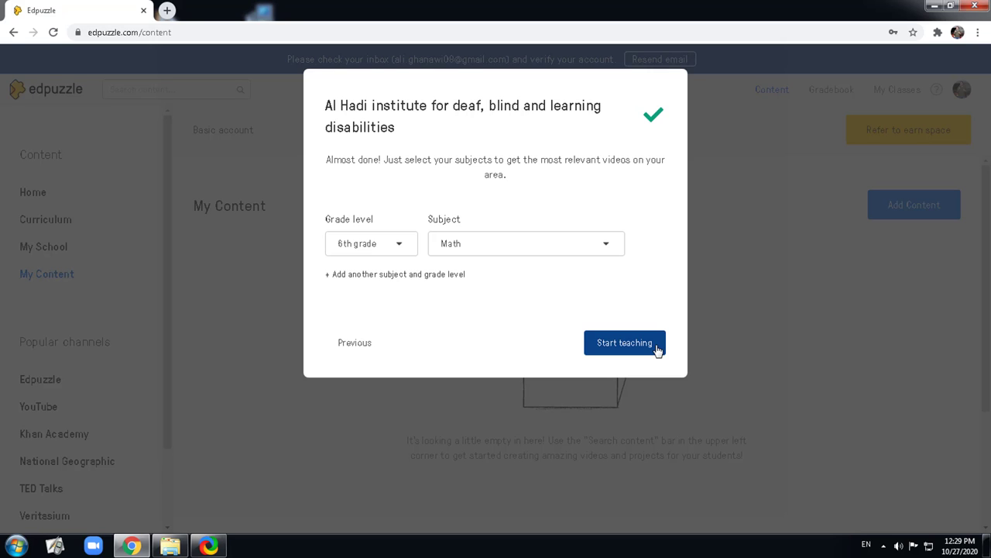
{"action": "left_click", "coordinate": [625, 342]}
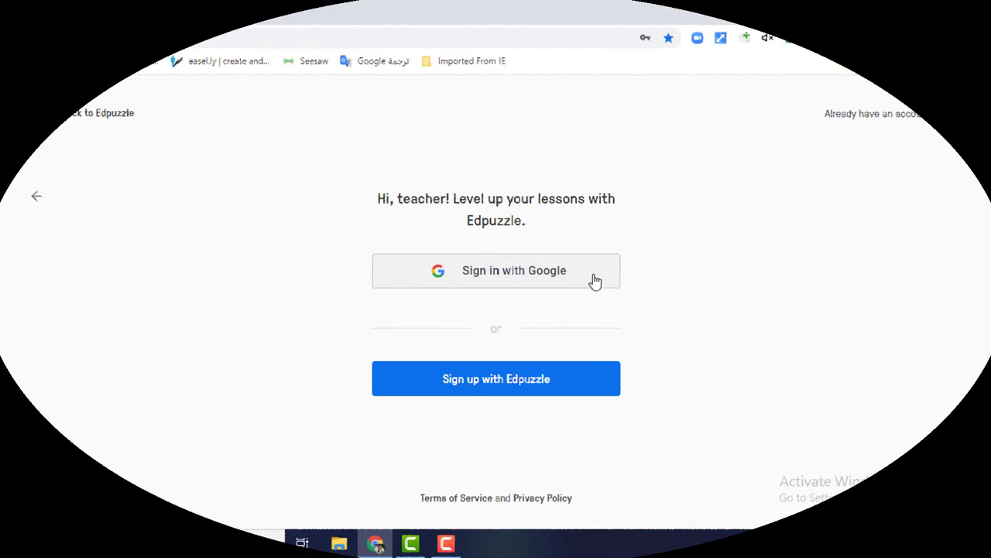
Sign in with Google using the Ed-Technology account and check the profile's account options
{"action": "left_click", "coordinate": [593, 277]}
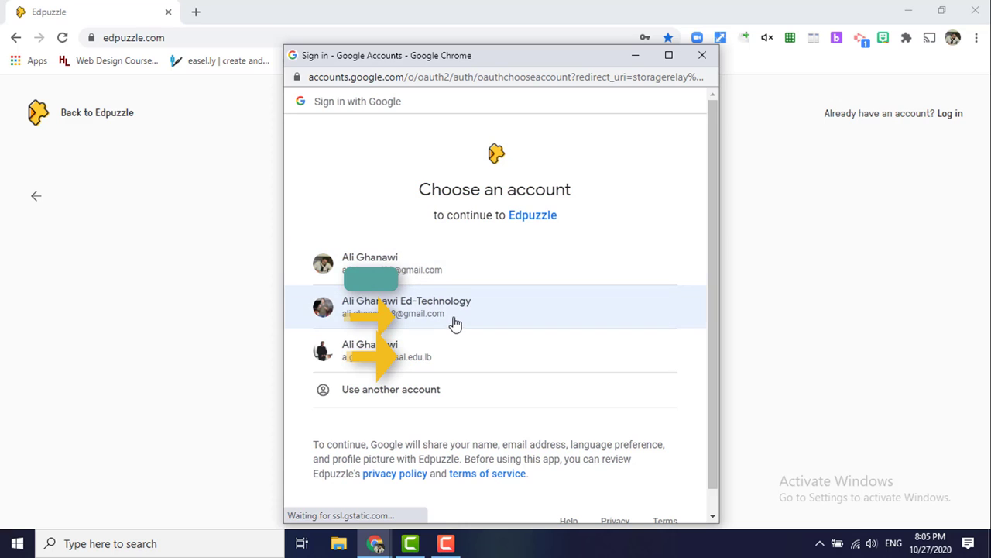
{"action": "left_click", "coordinate": [455, 317]}
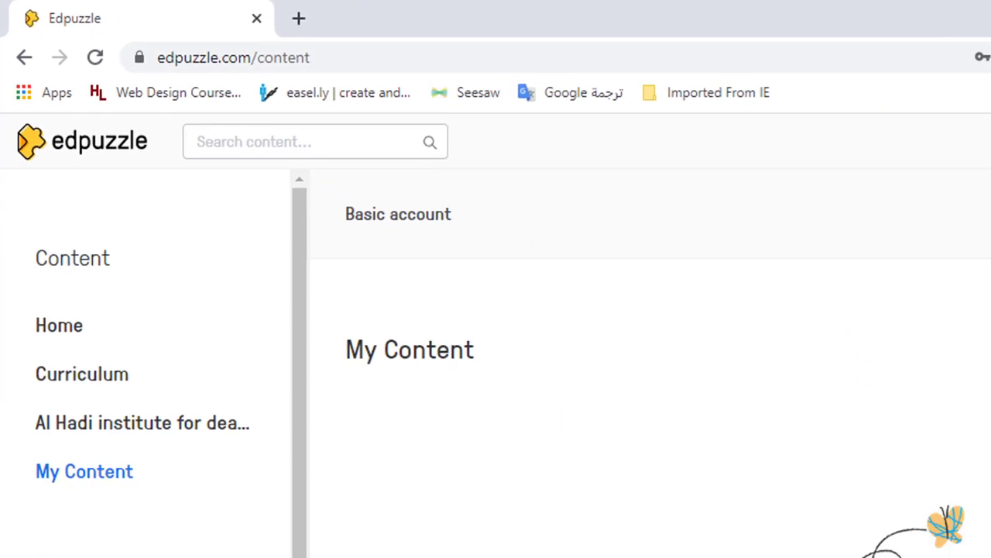
{"action": "left_click", "coordinate": [958, 93]}
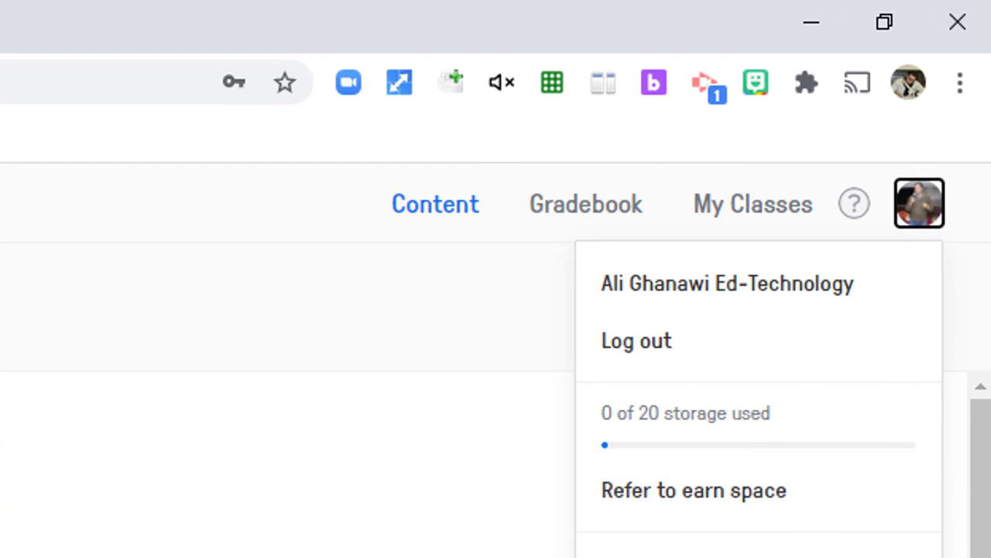
{"action": "left_click", "coordinate": [983, 138]}
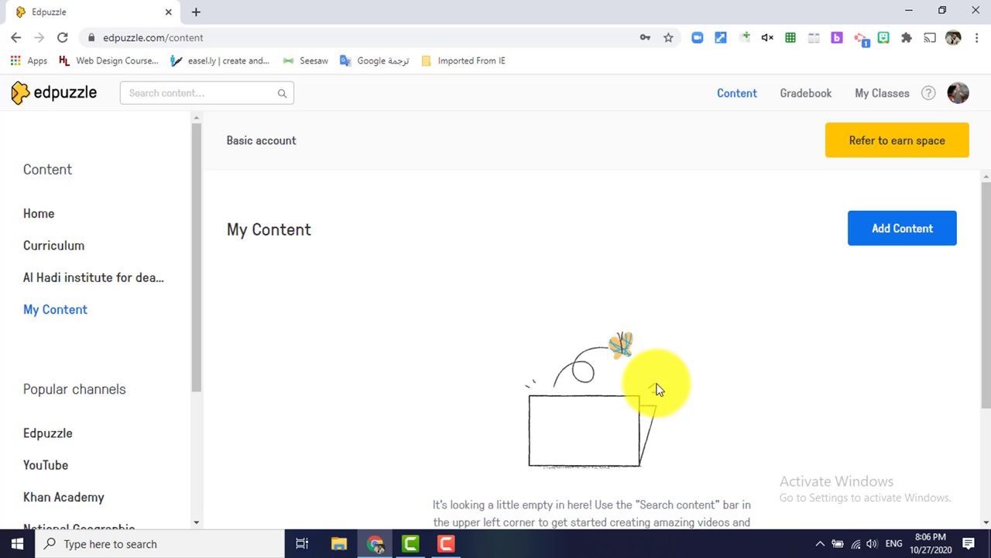
Browse the trending videos on the Home page and examine the question counts beneath the Math videos
{"action": "left_click", "coordinate": [42, 220]}
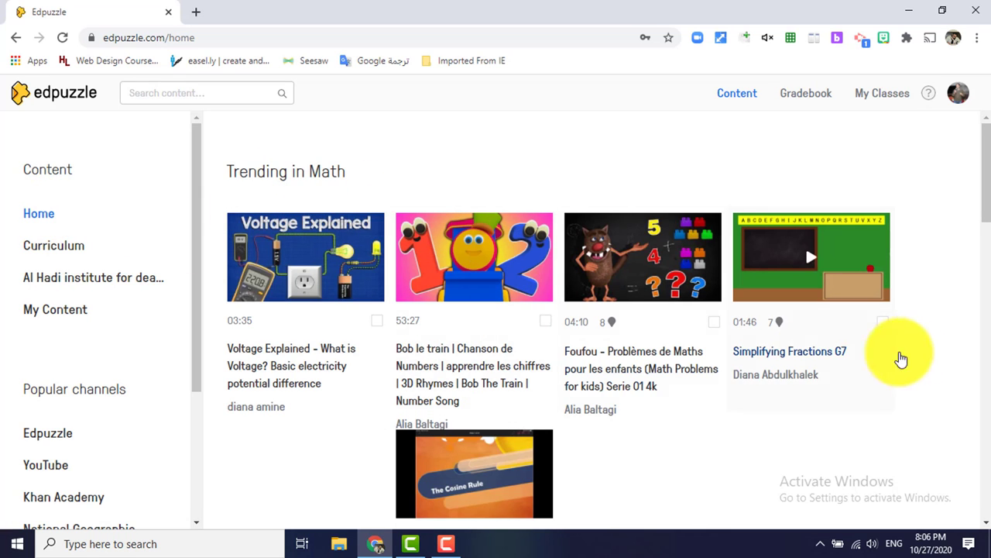
{"action": "scroll", "coordinate": [839, 363], "scroll_direction": "down", "scroll_amount": 10}
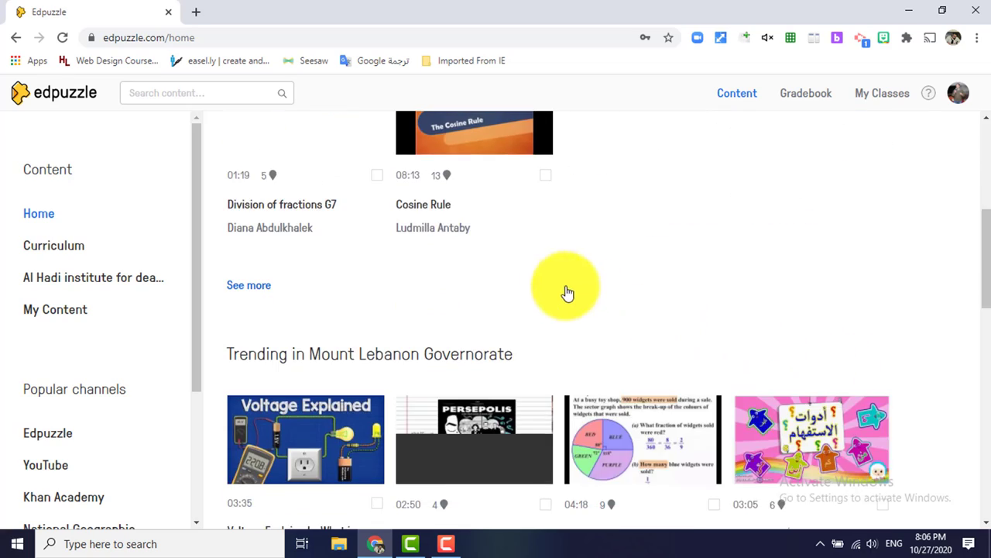
{"action": "scroll", "coordinate": [563, 302], "scroll_direction": "down", "scroll_amount": 3}
{"action": "scroll", "coordinate": [625, 325], "scroll_direction": "up", "scroll_amount": 12}
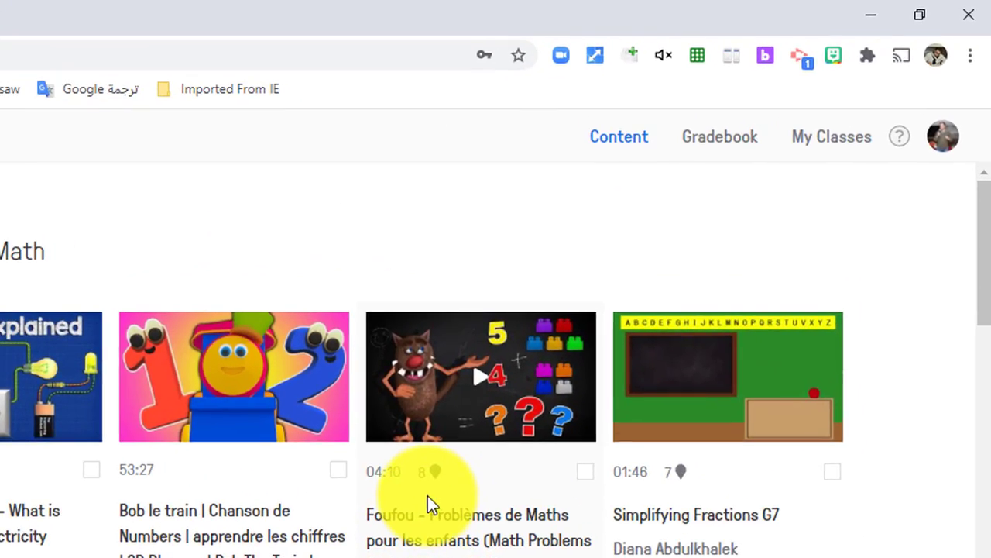
{"action": "mouse_move", "coordinate": [430, 478]}
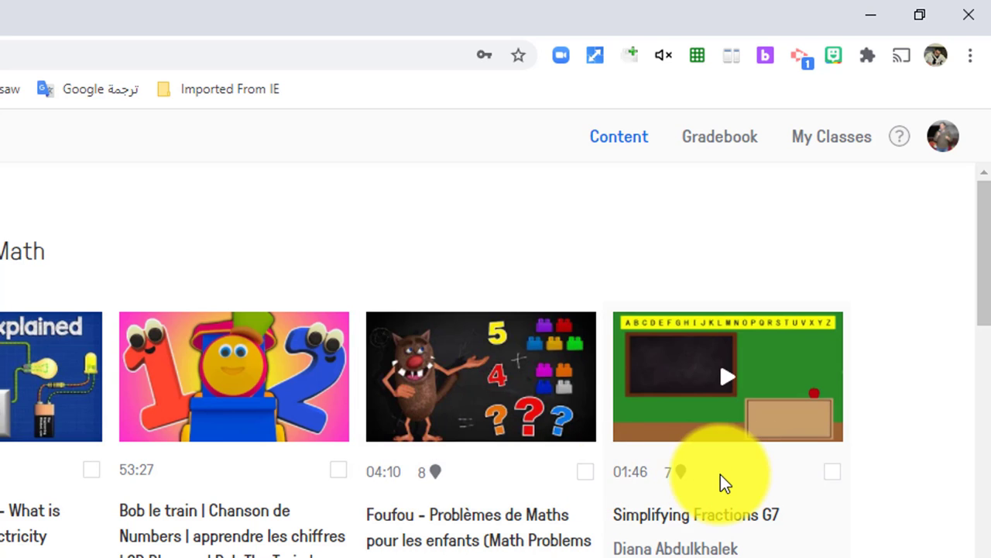
{"action": "mouse_move", "coordinate": [684, 474]}
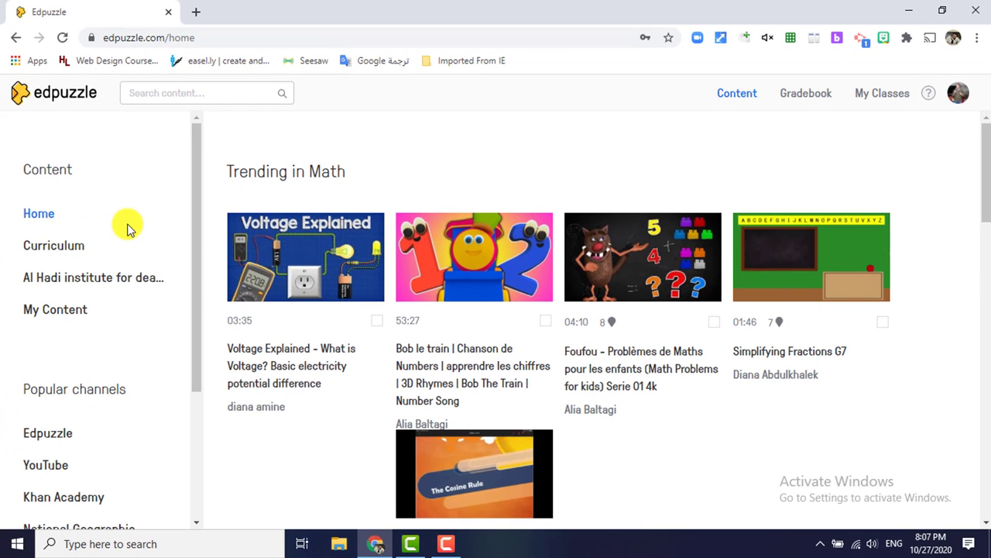
Open Edpuzzle's Curriculum and browse the Elementary School content and its video categories
{"action": "left_click", "coordinate": [58, 252]}
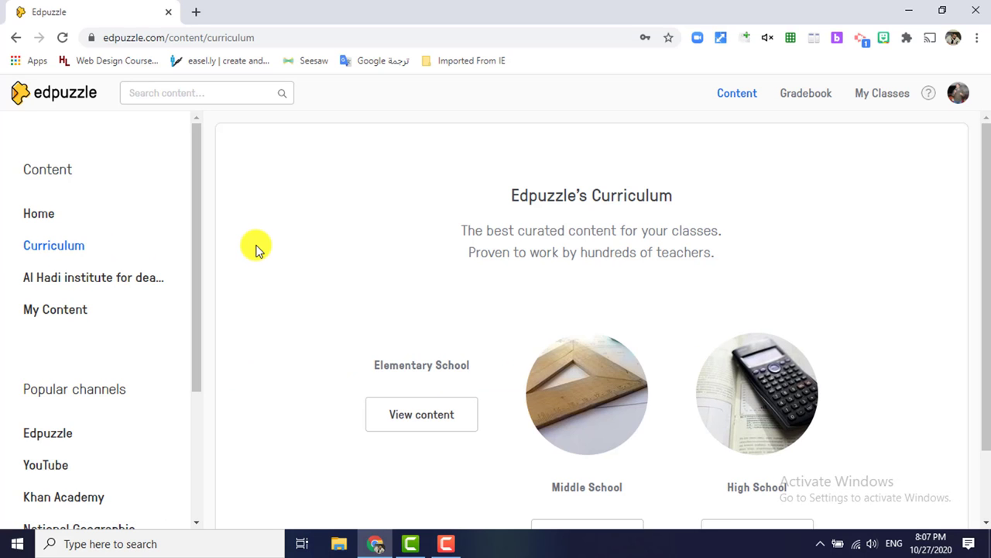
{"action": "scroll", "coordinate": [496, 374], "scroll_direction": "down", "scroll_amount": 1}
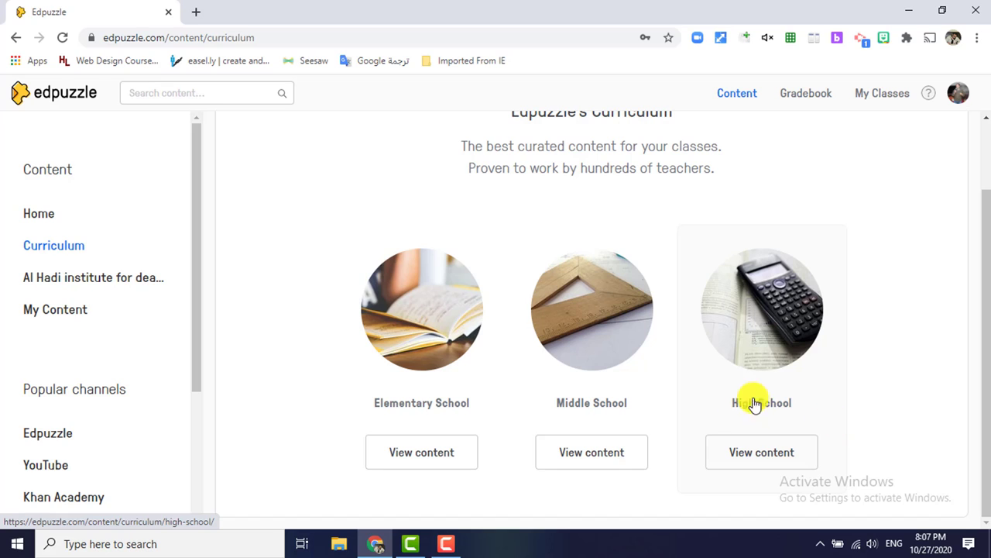
{"action": "left_click", "coordinate": [419, 457]}
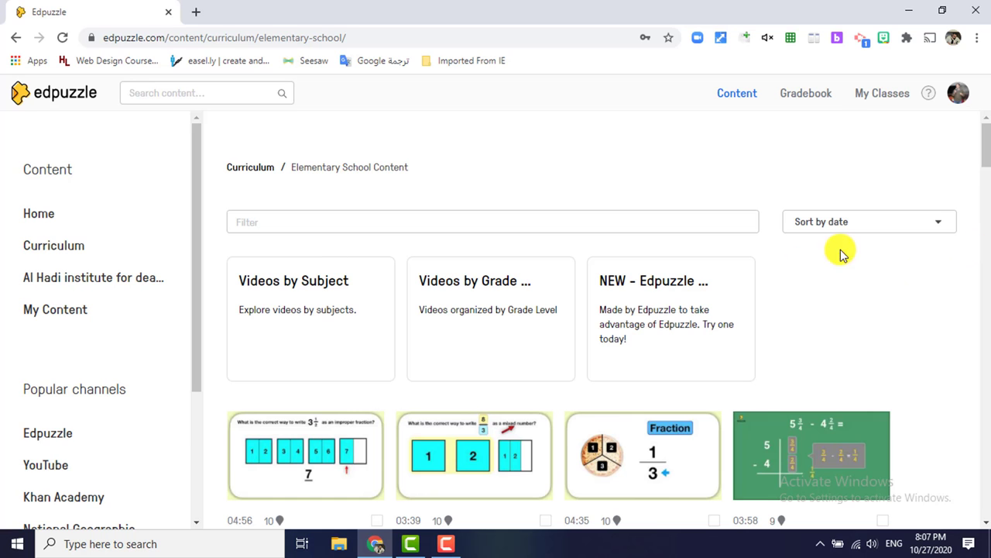
{"action": "scroll", "coordinate": [737, 288], "scroll_direction": "down", "scroll_amount": 1}
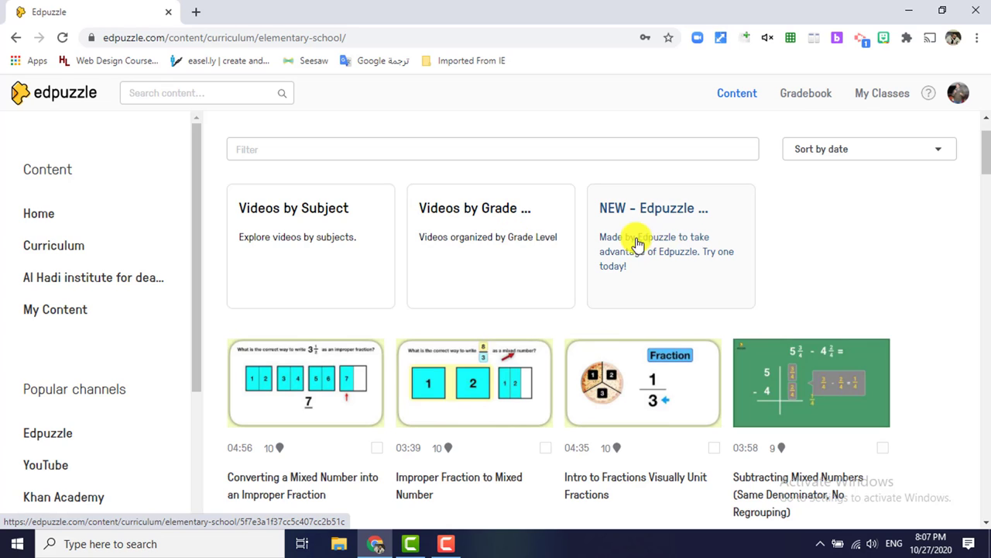
{"action": "scroll", "coordinate": [372, 329], "scroll_direction": "down", "scroll_amount": 3}
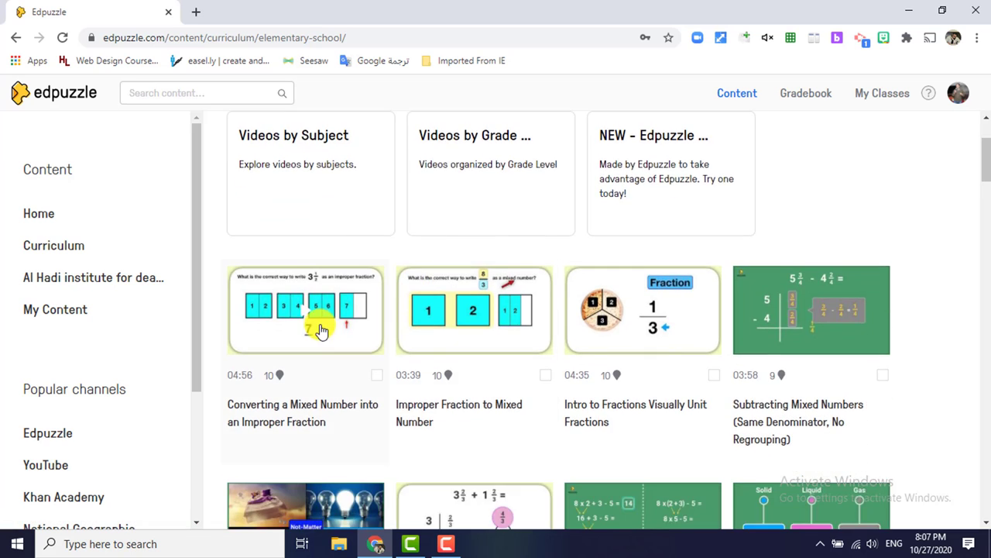
{"action": "scroll", "coordinate": [736, 288], "scroll_direction": "down", "scroll_amount": 4}
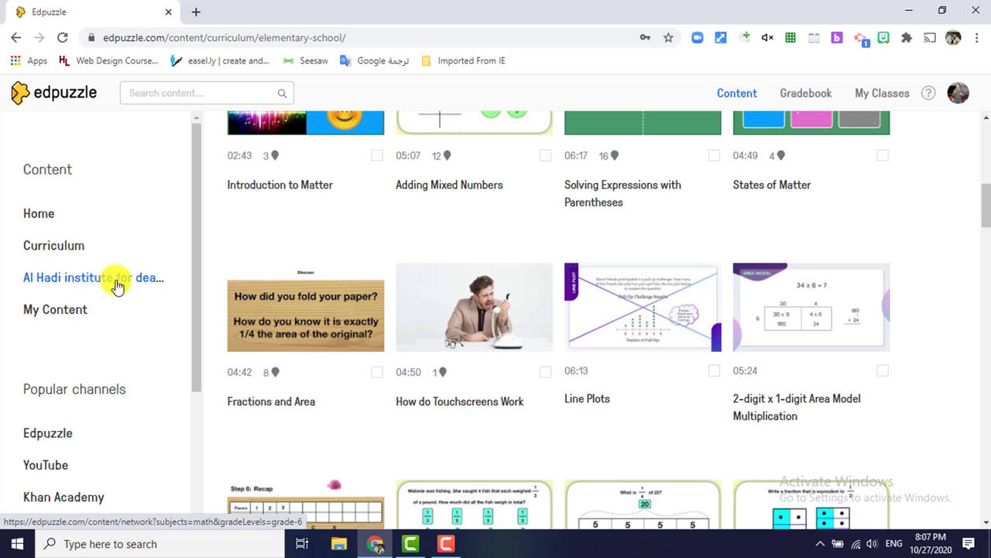
View the Al Hadi institute's school content and its list of teachers, and return to My Content
{"action": "left_click", "coordinate": [86, 283]}
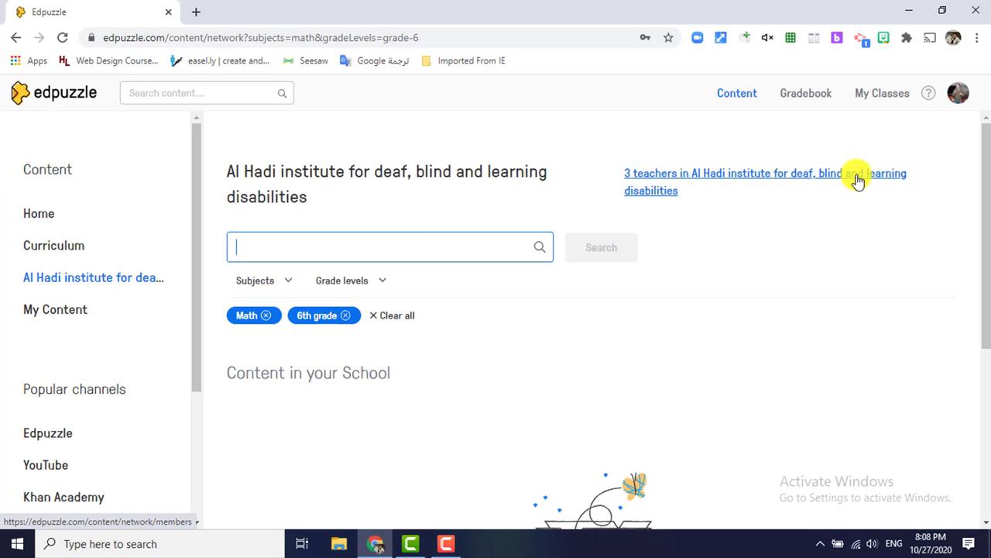
{"action": "left_click", "coordinate": [708, 173]}
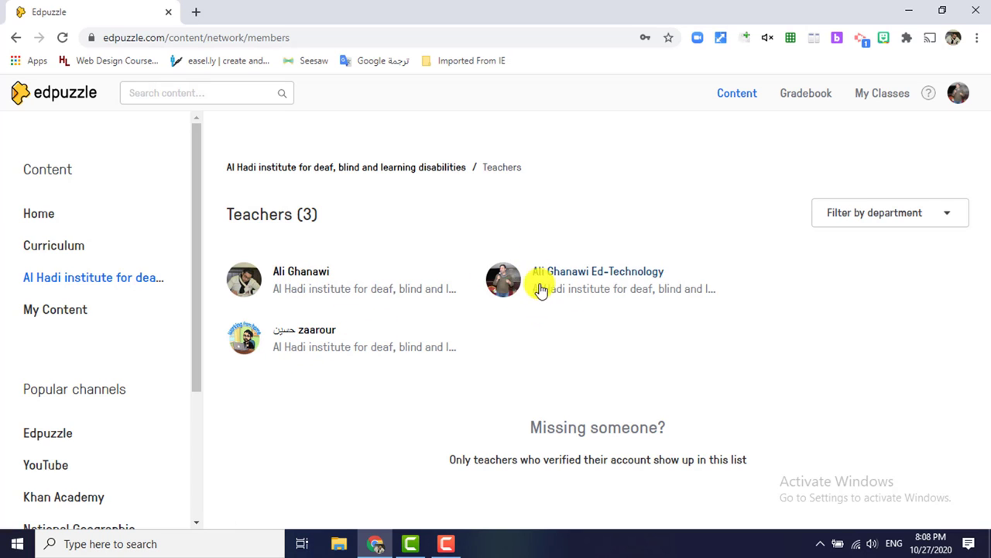
{"action": "left_click", "coordinate": [64, 316]}
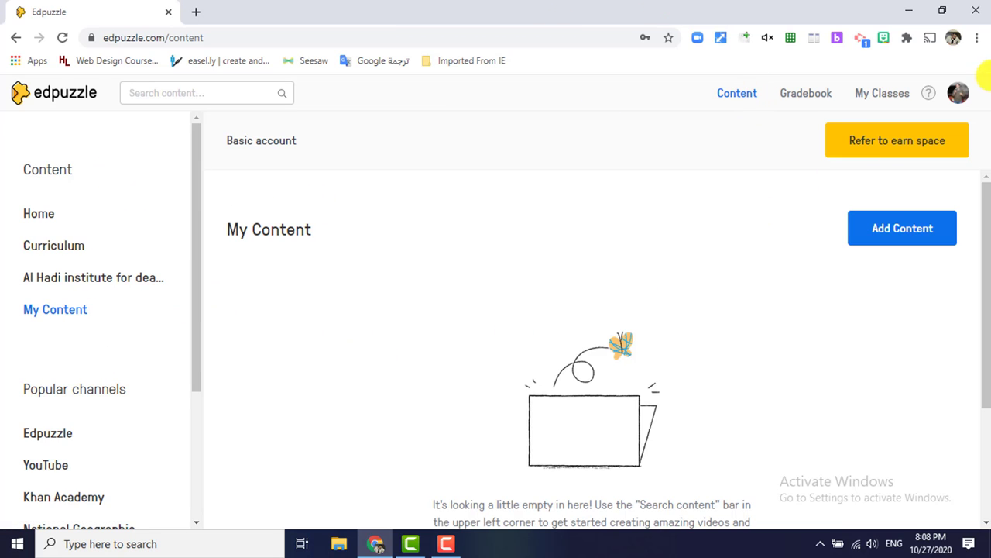
View the Gradebook, and check the name and description options of the Computer - Wednesday class
{"action": "left_click", "coordinate": [805, 99]}
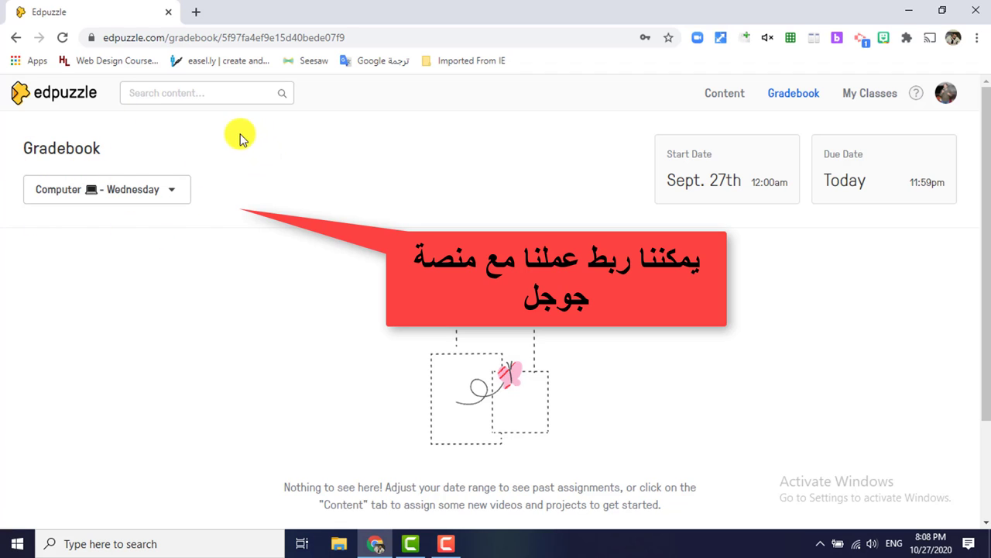
{"action": "left_click", "coordinate": [880, 100]}
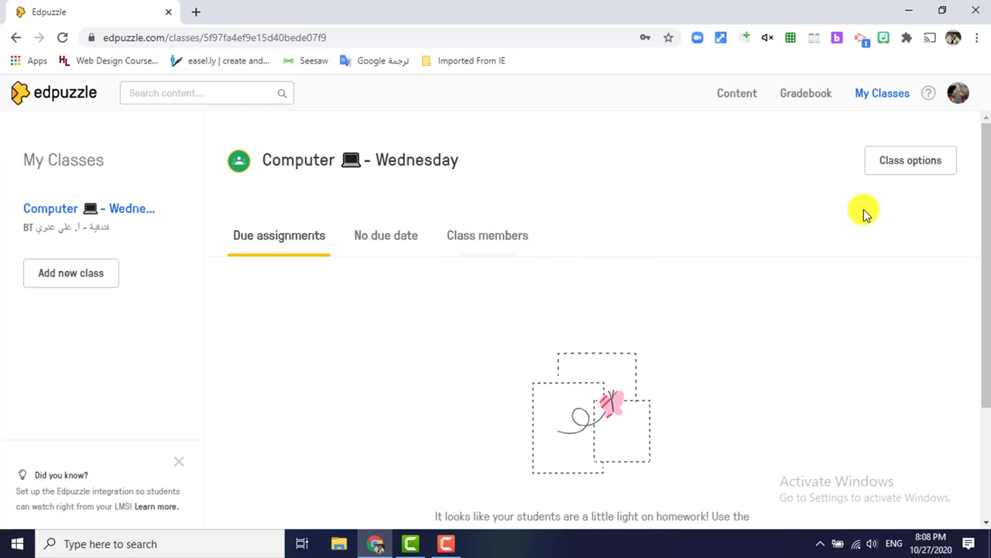
{"action": "left_click", "coordinate": [900, 175]}
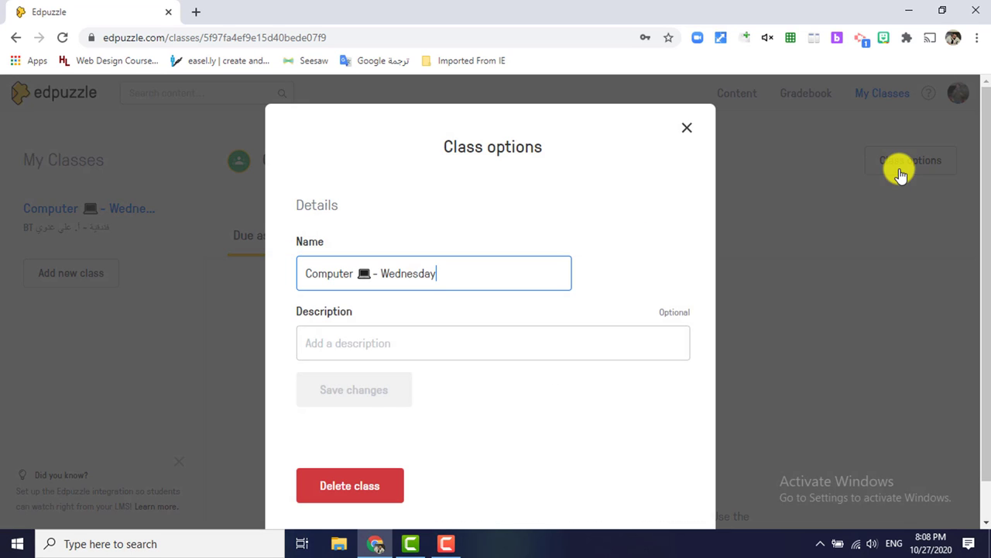
{"action": "left_click", "coordinate": [393, 299]}
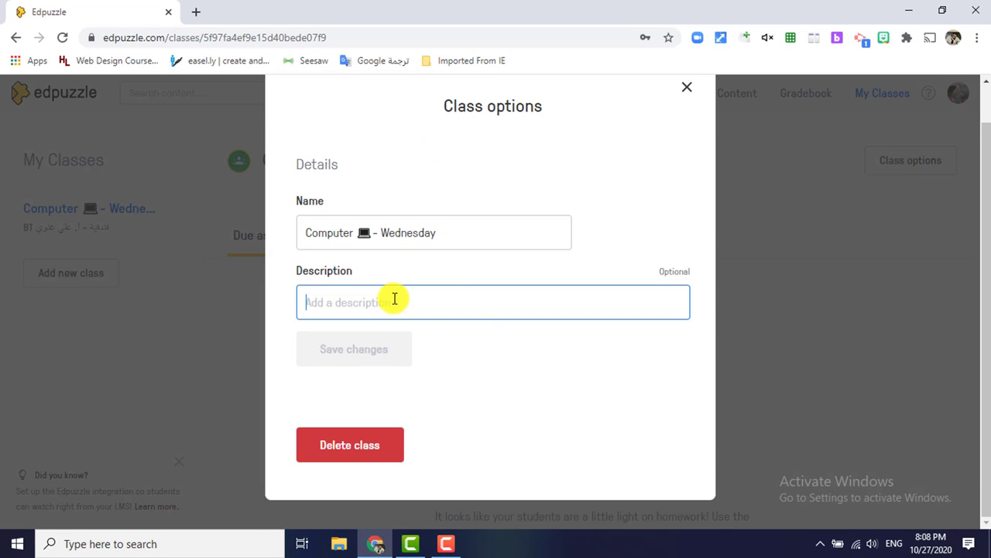
{"action": "left_click", "coordinate": [687, 91]}
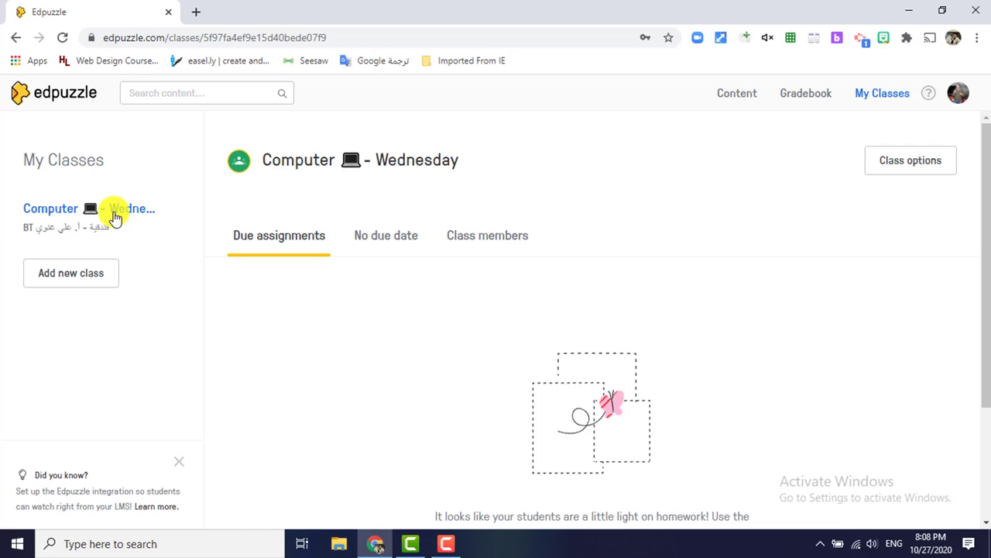
View the Computer - Wednesday class members and the management options for the first student
{"action": "left_click", "coordinate": [499, 242]}
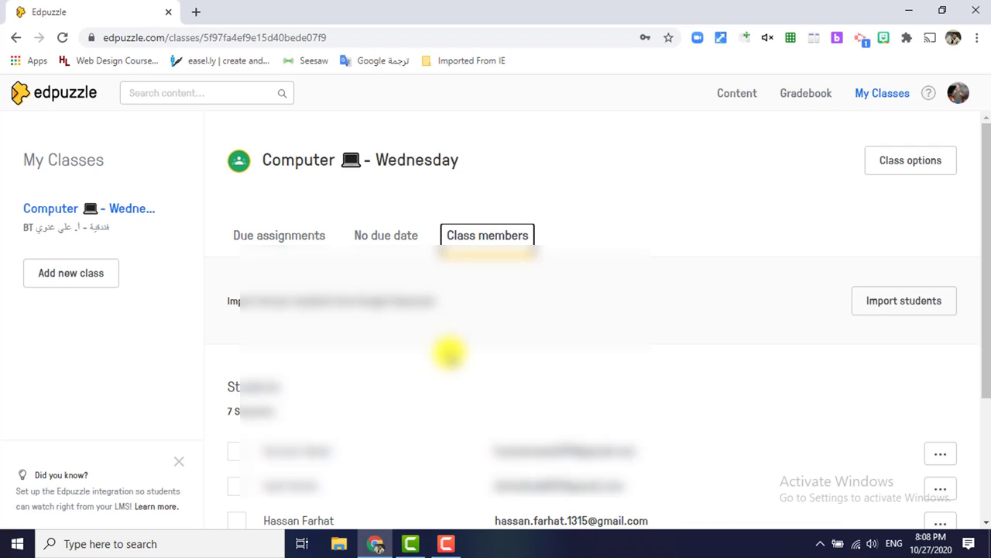
{"action": "scroll", "coordinate": [581, 391], "scroll_direction": "down", "scroll_amount": 1}
{"action": "scroll", "coordinate": [581, 391], "scroll_direction": "down", "scroll_amount": 2}
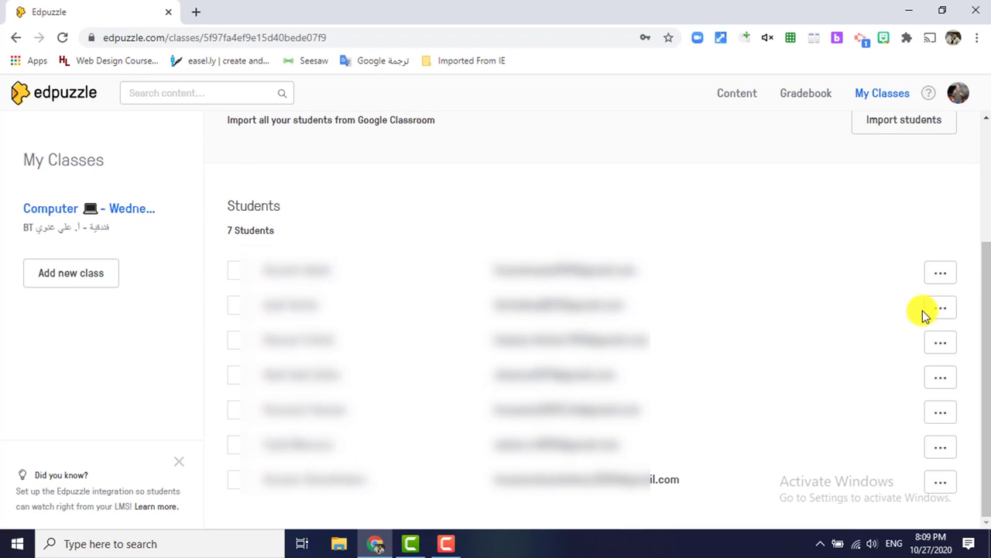
{"action": "left_click", "coordinate": [938, 275]}
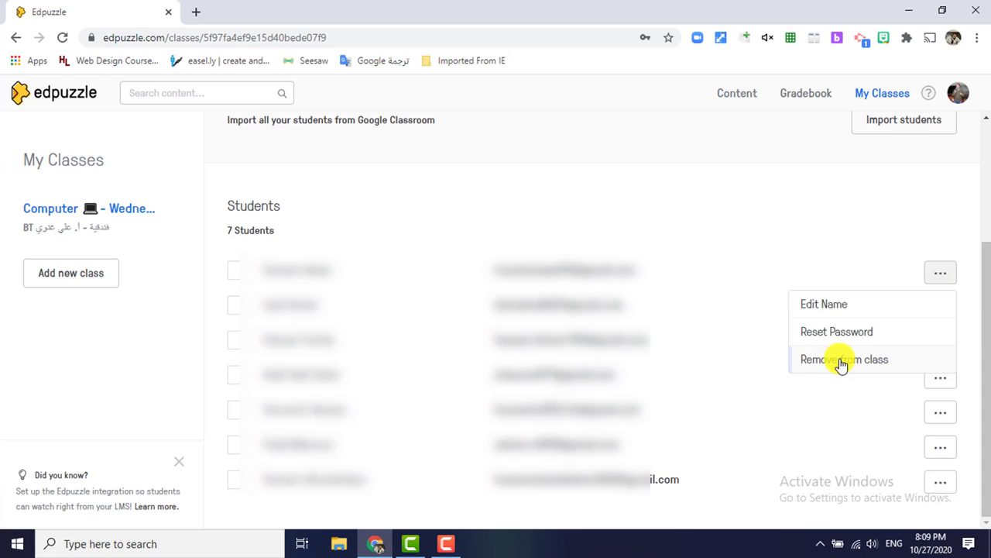
Browse the Google Classroom classes offered for import as a new class, and dismiss the integration tip
{"action": "left_click", "coordinate": [80, 279]}
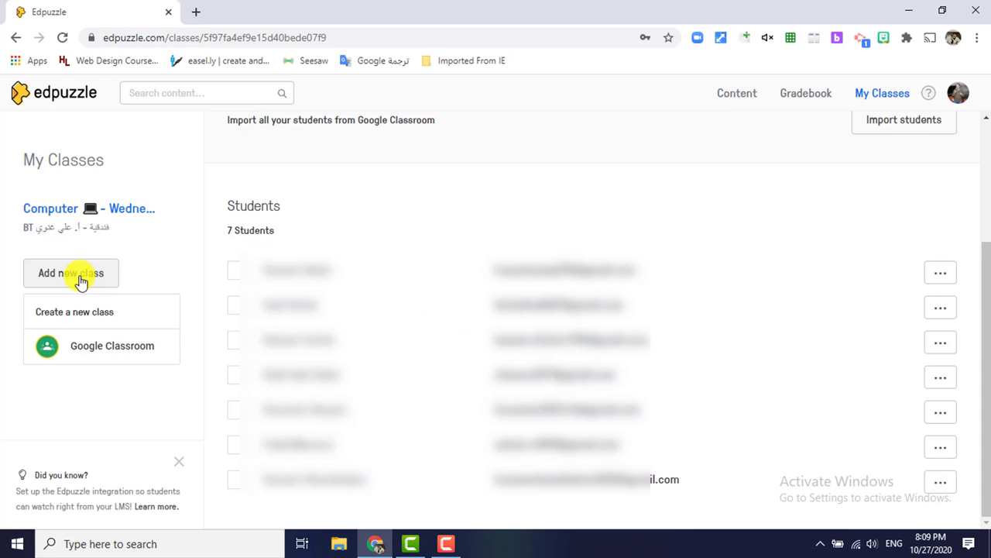
{"action": "left_click", "coordinate": [107, 354]}
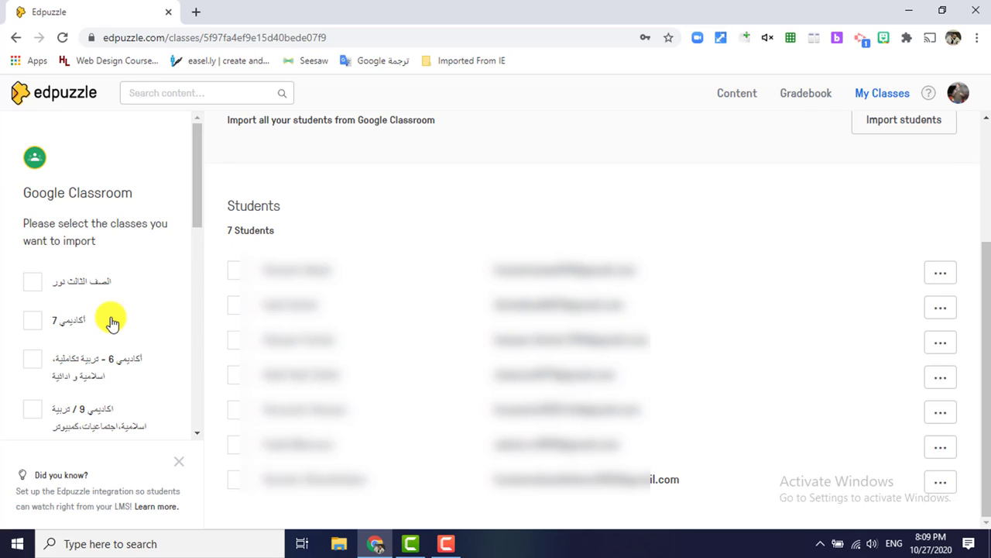
{"action": "scroll", "coordinate": [112, 322], "scroll_direction": "down", "scroll_amount": 10}
{"action": "scroll", "coordinate": [137, 310], "scroll_direction": "up", "scroll_amount": 10}
{"action": "left_click", "coordinate": [178, 461]}
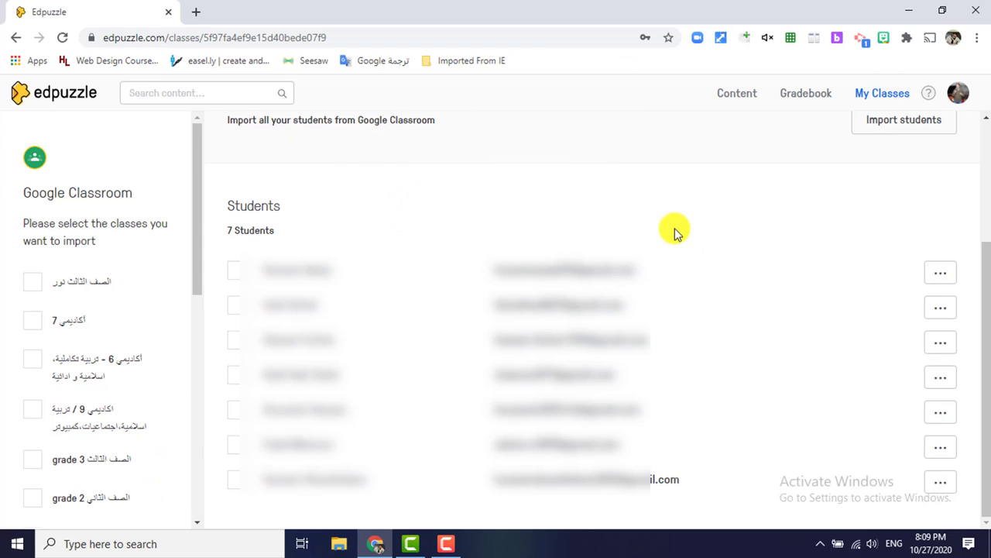
{"action": "scroll", "coordinate": [674, 232], "scroll_direction": "up", "scroll_amount": 3}
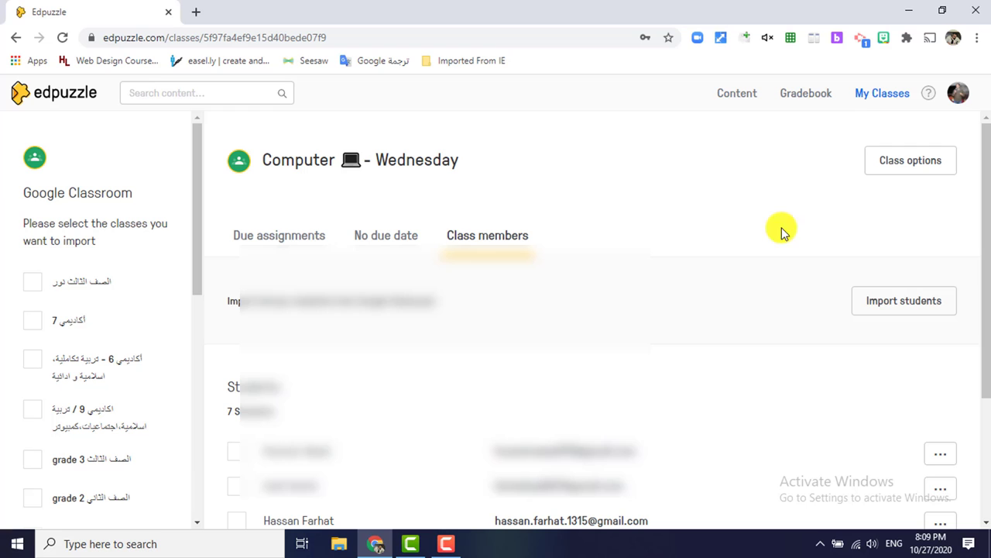
Return to the Content home page and browse the list of popular channels
{"action": "left_click", "coordinate": [732, 99]}
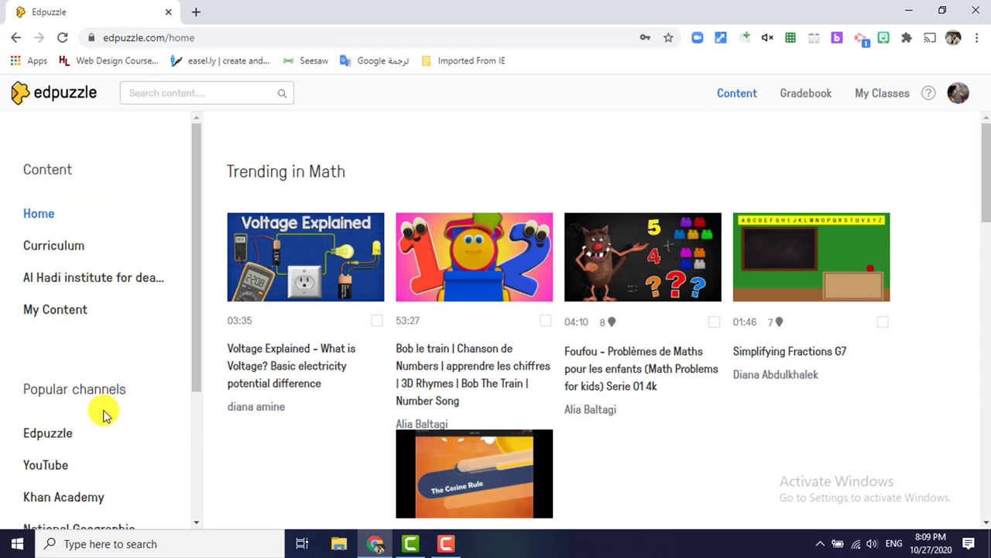
{"action": "scroll", "coordinate": [103, 395], "scroll_direction": "down", "scroll_amount": 1}
{"action": "scroll", "coordinate": [78, 325], "scroll_direction": "down", "scroll_amount": 1}
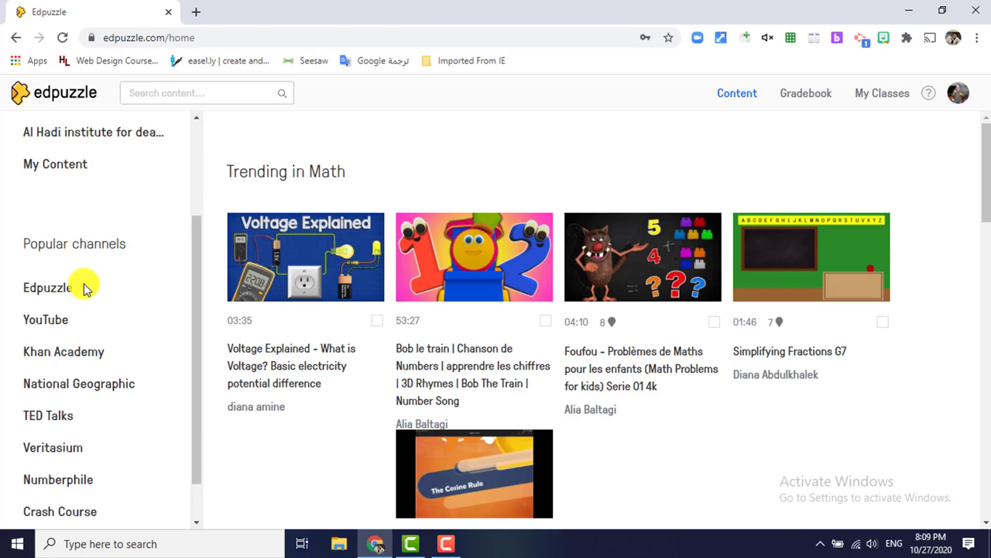
{"action": "scroll", "coordinate": [83, 288], "scroll_direction": "down", "scroll_amount": 1}
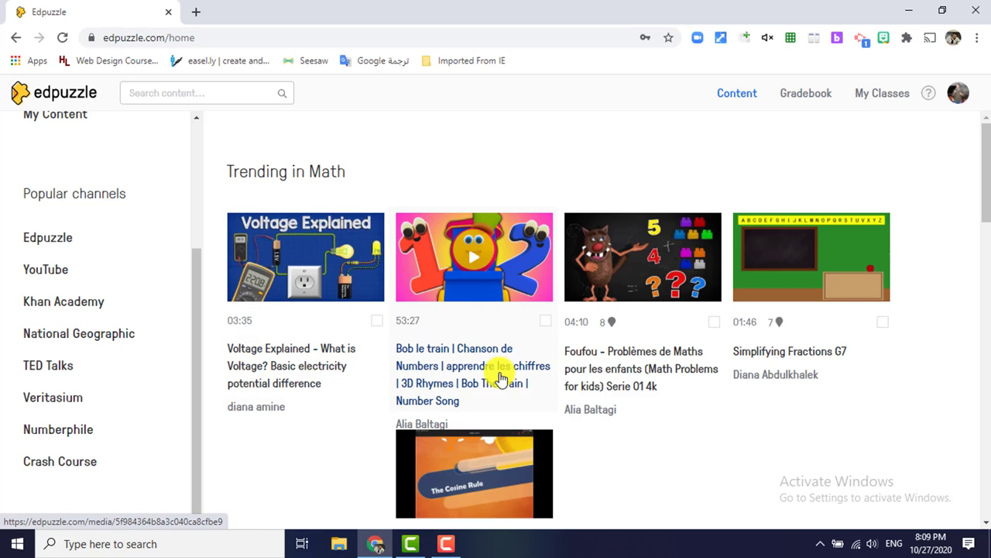
{"action": "scroll", "coordinate": [501, 378], "scroll_direction": "down", "scroll_amount": 1}
{"action": "left_click_drag", "start_coordinate": [197, 400], "coordinate": [195, 194]}
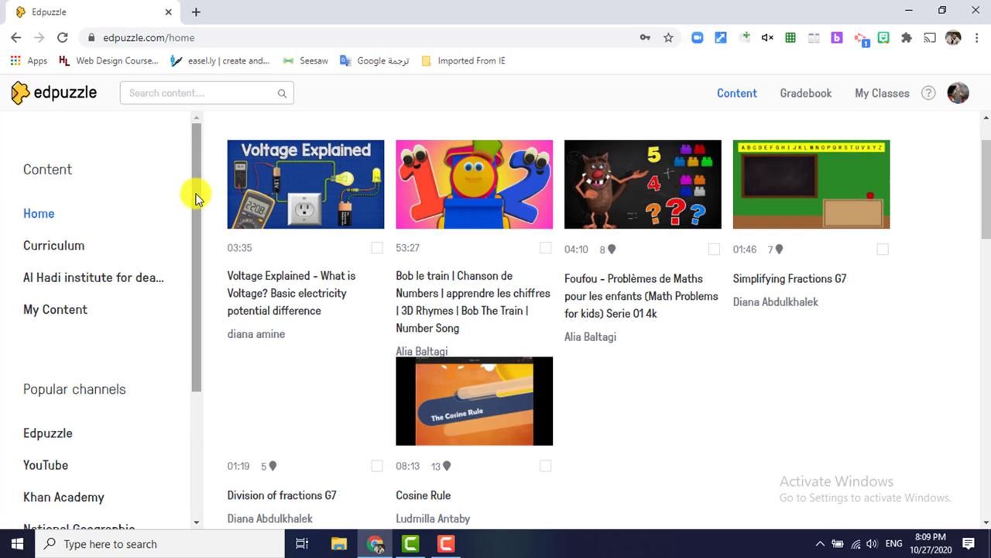
Open the account's refer-to-earn-space page and examine the referral reward, storage usage and plan details
{"action": "left_click", "coordinate": [959, 95]}
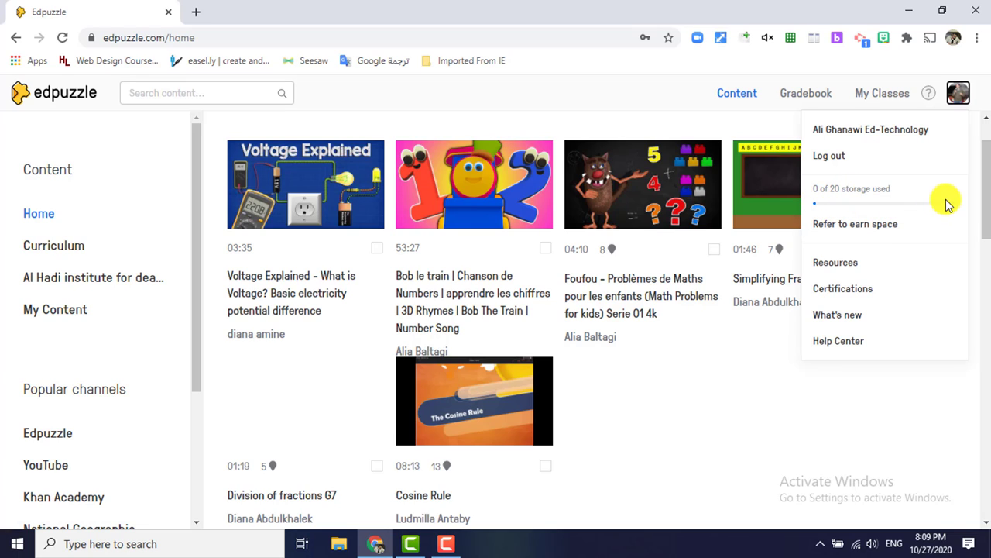
{"action": "left_click", "coordinate": [855, 224]}
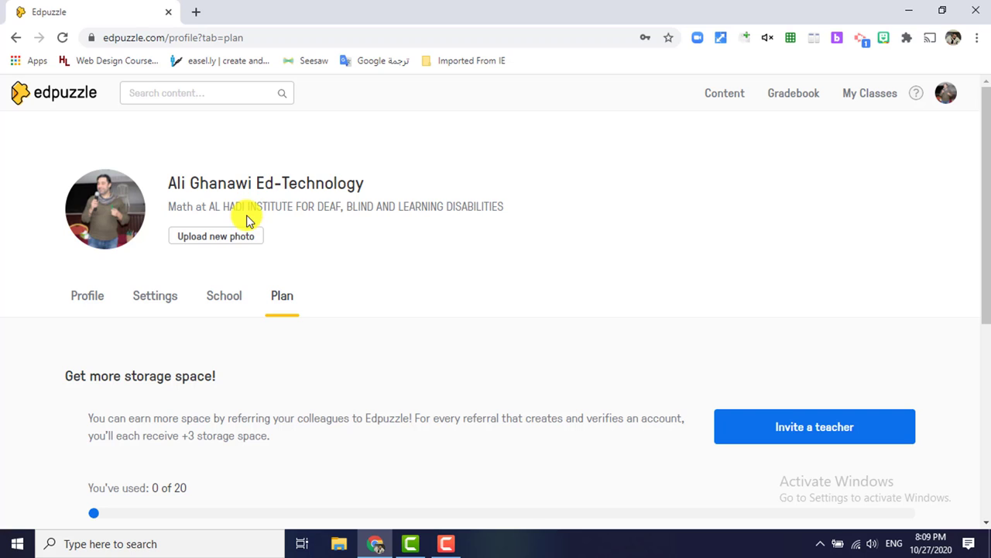
{"action": "scroll", "coordinate": [272, 273], "scroll_direction": "down", "scroll_amount": 1}
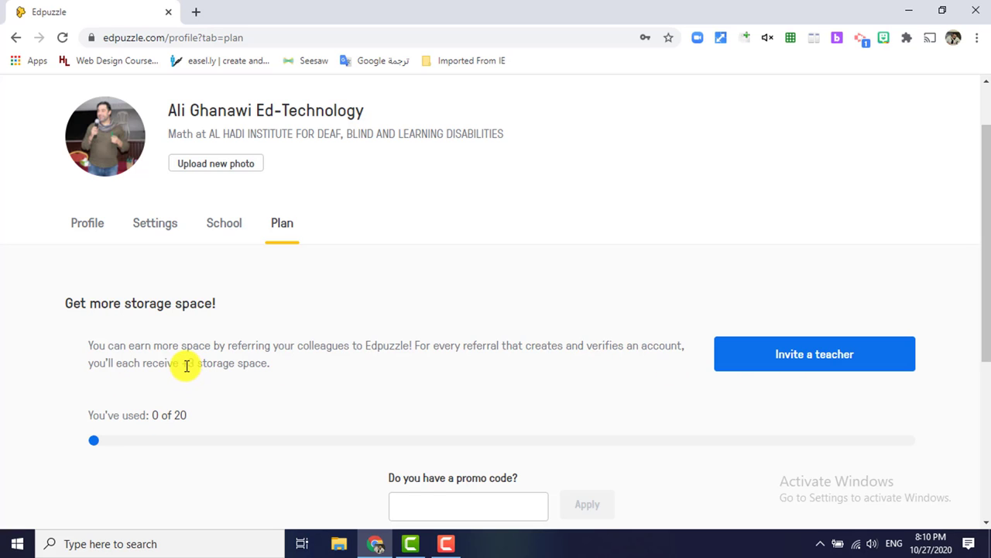
{"action": "left_click_drag", "start_coordinate": [186, 366], "coordinate": [207, 364]}
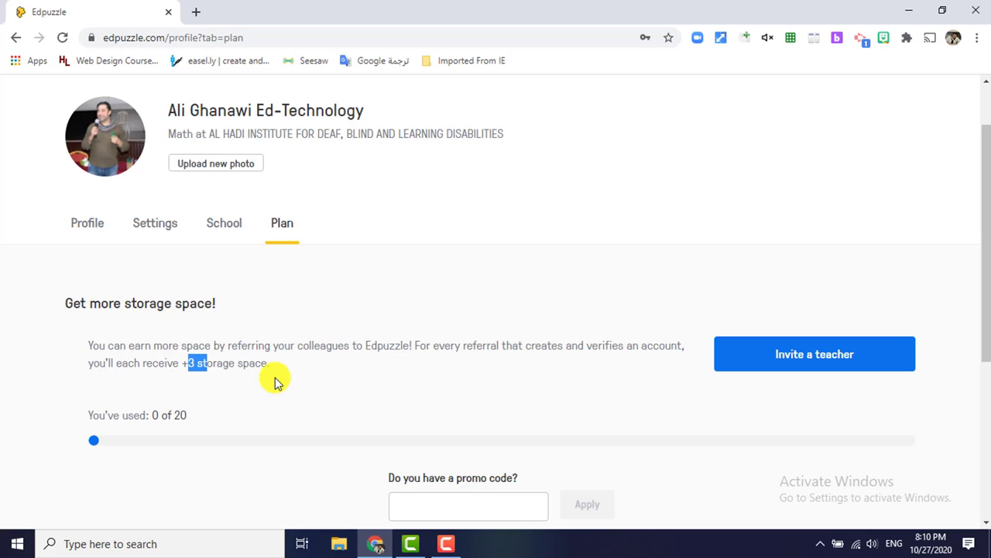
{"action": "scroll", "coordinate": [388, 311], "scroll_direction": "down", "scroll_amount": 2}
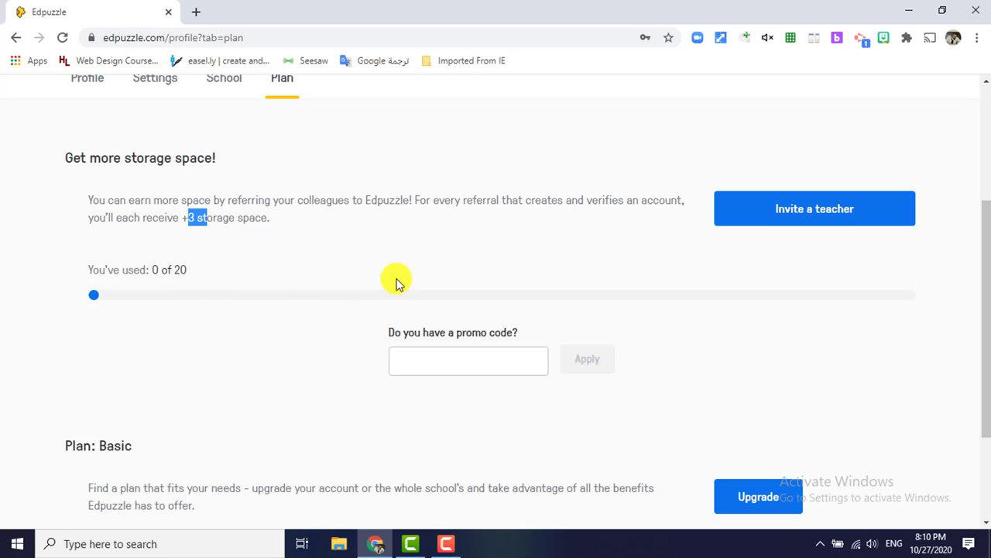
{"action": "scroll", "coordinate": [465, 290], "scroll_direction": "down", "scroll_amount": 1}
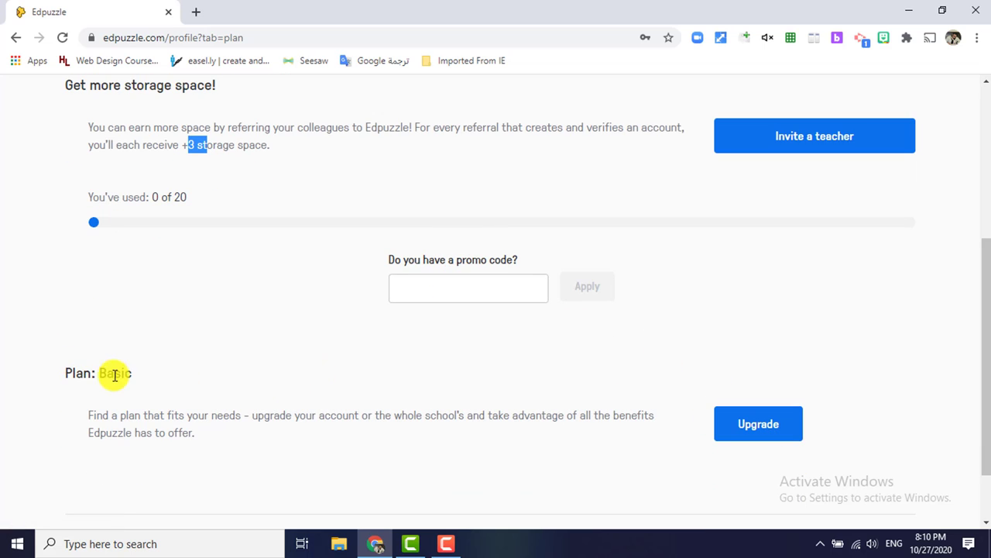
{"action": "scroll", "coordinate": [248, 387], "scroll_direction": "up", "scroll_amount": 3}
{"action": "scroll", "coordinate": [236, 397], "scroll_direction": "up", "scroll_amount": 1}
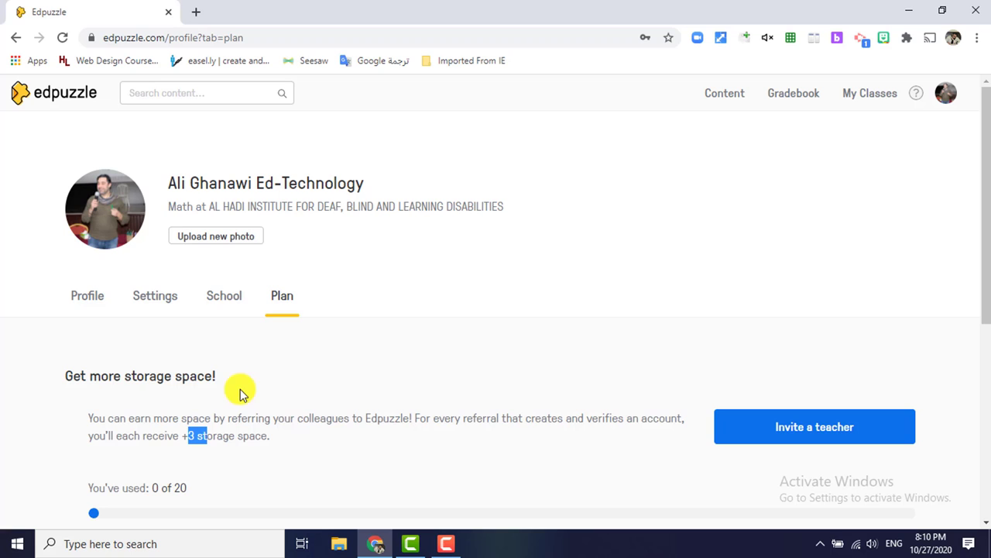
View the profile's School details and read the conditions for changing school, leaving the school as it is
{"action": "left_click", "coordinate": [221, 302]}
{"action": "scroll", "coordinate": [464, 325], "scroll_direction": "down", "scroll_amount": 2}
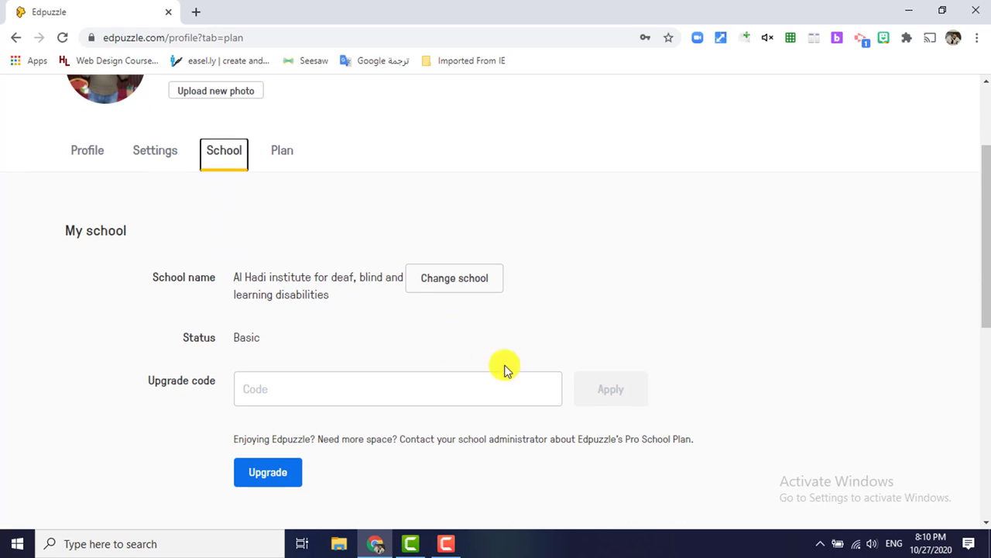
{"action": "left_click", "coordinate": [452, 284]}
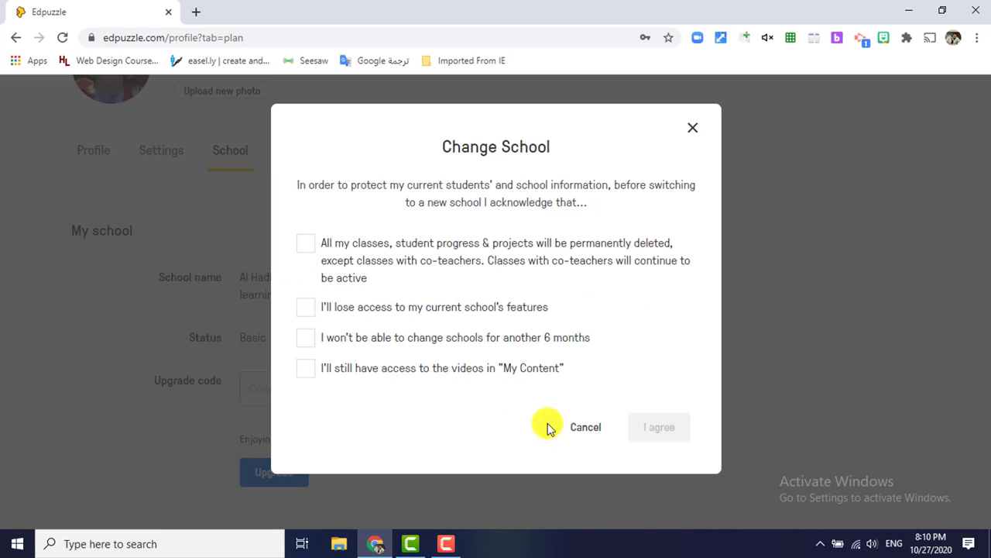
{"action": "left_click", "coordinate": [696, 129]}
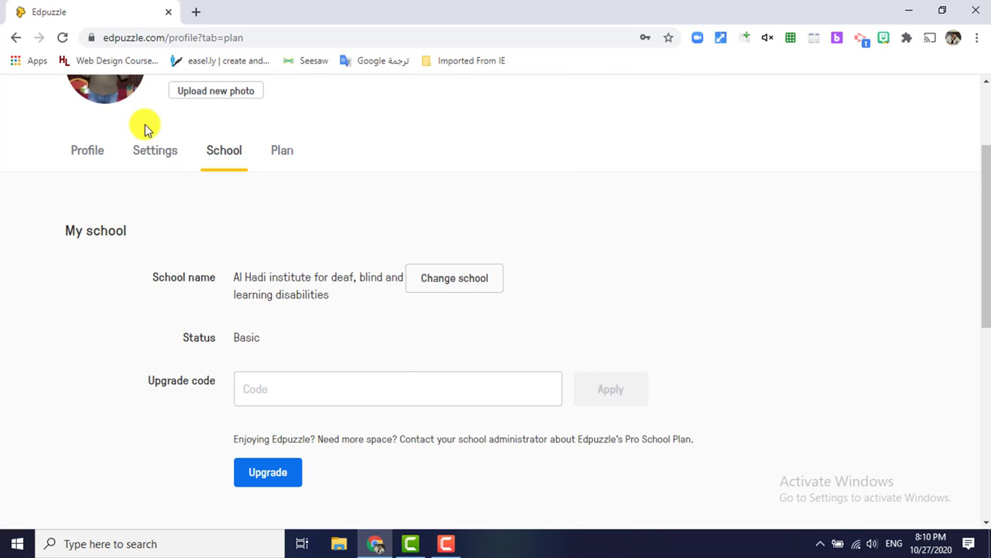
Set the account's privacy to Private so edpuzzles are shared with students only
{"action": "left_click", "coordinate": [150, 151]}
{"action": "left_click", "coordinate": [97, 279]}
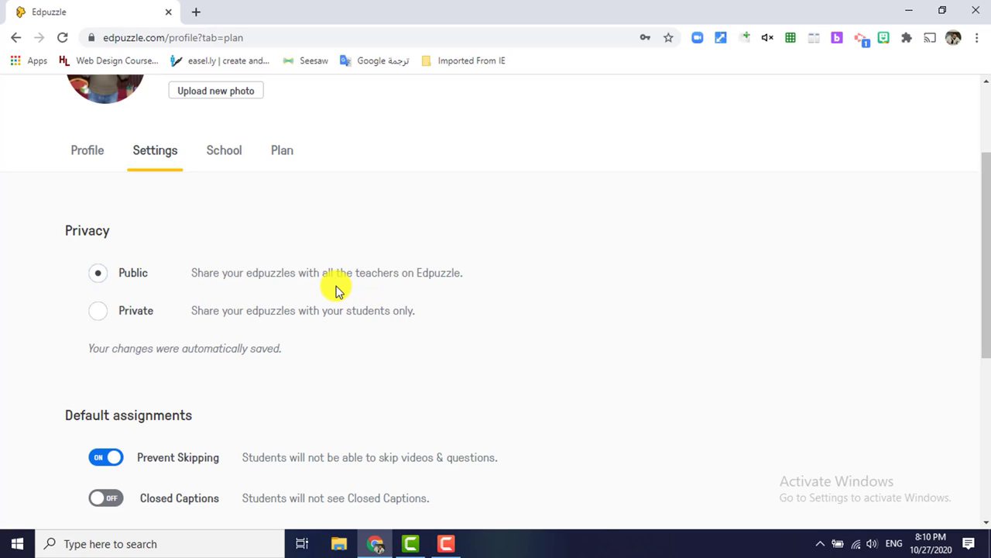
{"action": "left_click", "coordinate": [99, 319]}
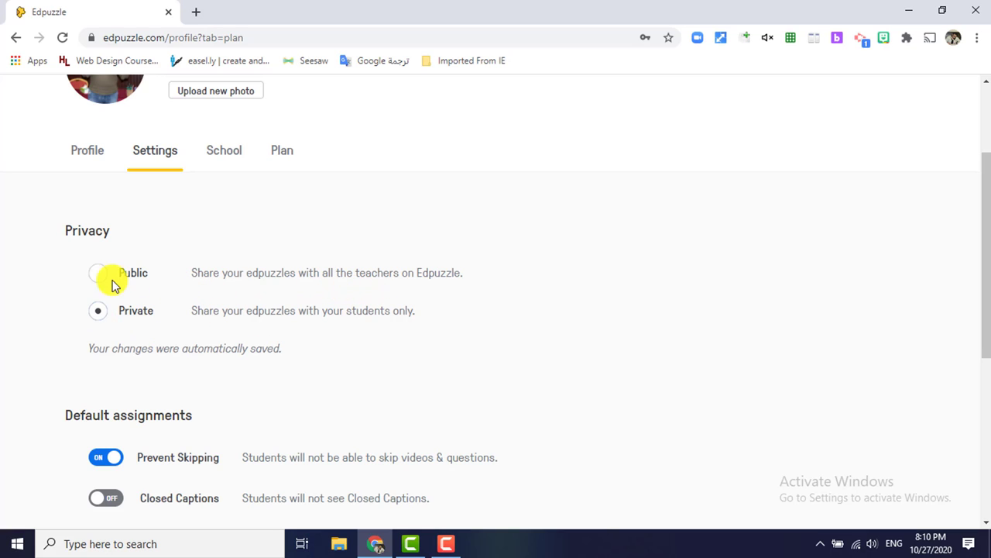
Turn on Closed Captions for default assignments and switch it back off
{"action": "scroll", "coordinate": [143, 428], "scroll_direction": "down", "scroll_amount": 1}
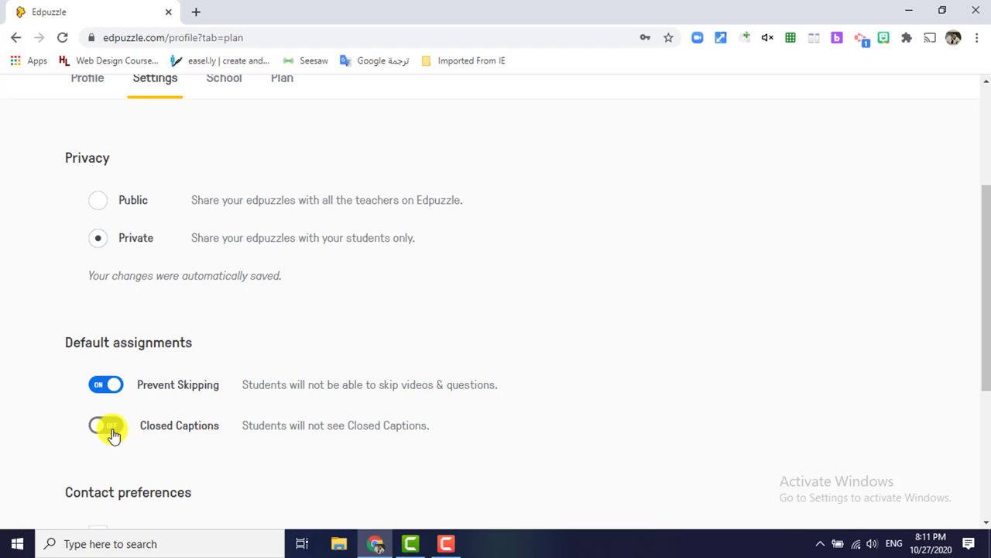
{"action": "left_click", "coordinate": [111, 435]}
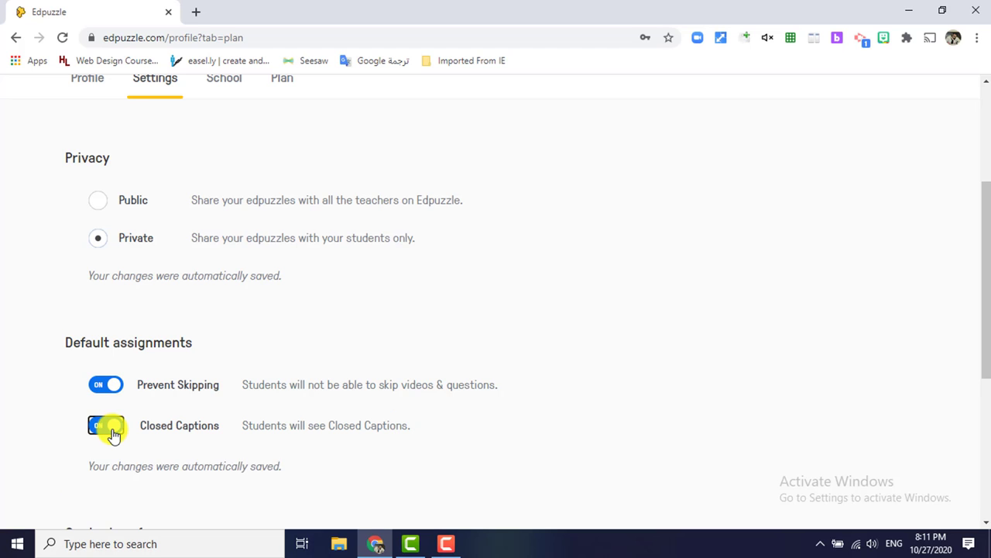
{"action": "left_click", "coordinate": [111, 436]}
Review the contact preferences in the account settings
{"action": "scroll", "coordinate": [328, 413], "scroll_direction": "down", "scroll_amount": 2}
{"action": "scroll", "coordinate": [481, 346], "scroll_direction": "down", "scroll_amount": 1}
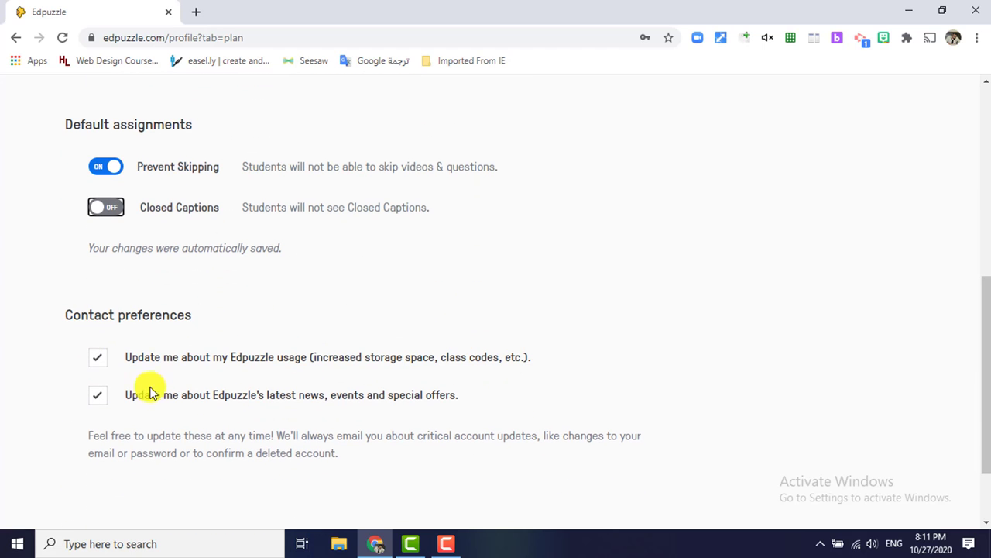
{"action": "scroll", "coordinate": [491, 323], "scroll_direction": "down", "scroll_amount": 2}
{"action": "scroll", "coordinate": [427, 349], "scroll_direction": "up", "scroll_amount": 7}
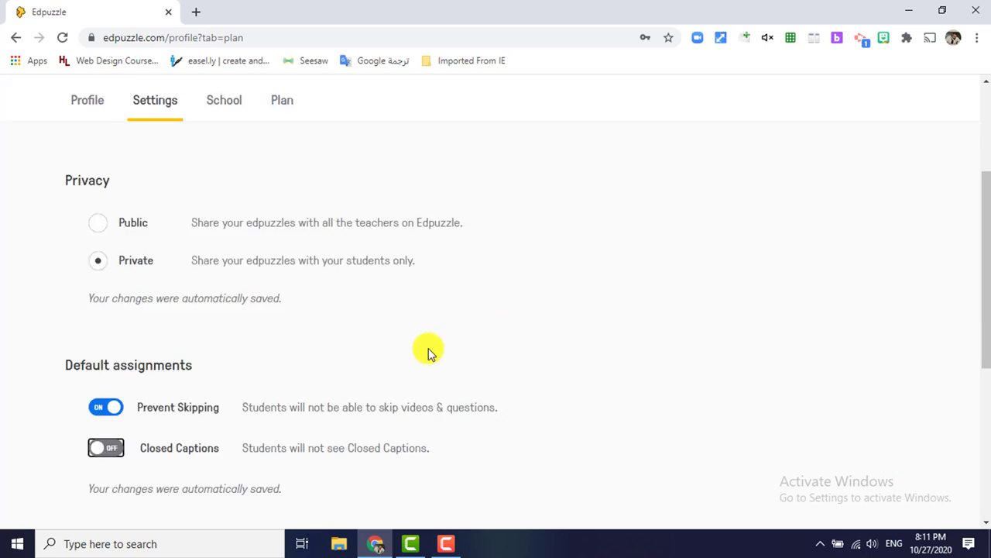
Examine the profile's personal info, password and connected accounts sections
{"action": "left_click", "coordinate": [87, 297]}
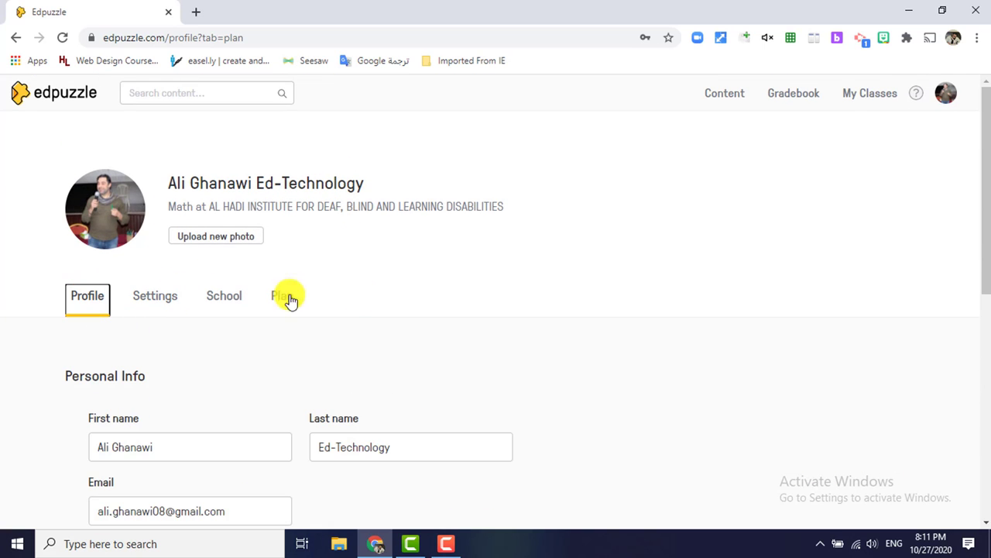
{"action": "scroll", "coordinate": [441, 354], "scroll_direction": "down", "scroll_amount": 3}
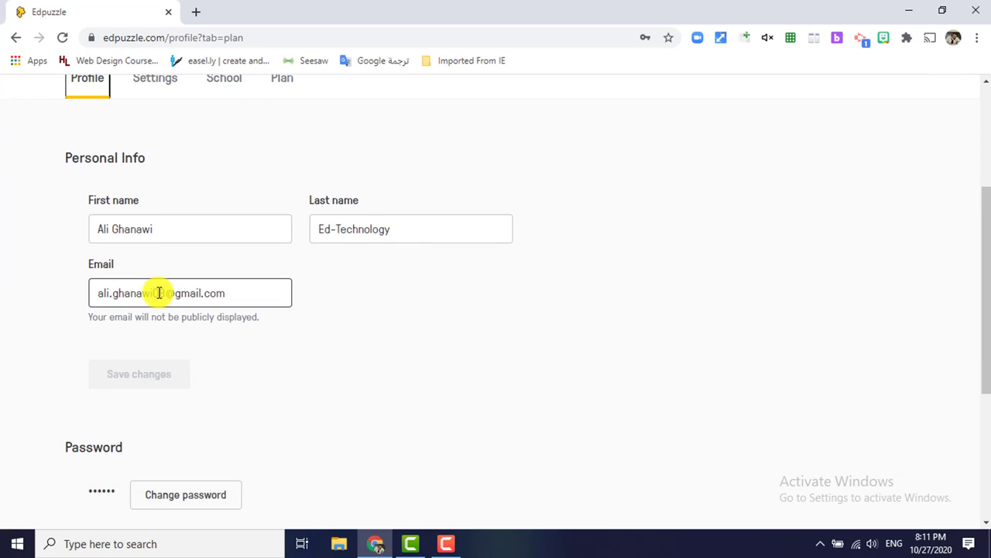
{"action": "scroll", "coordinate": [160, 290], "scroll_direction": "down", "scroll_amount": 4}
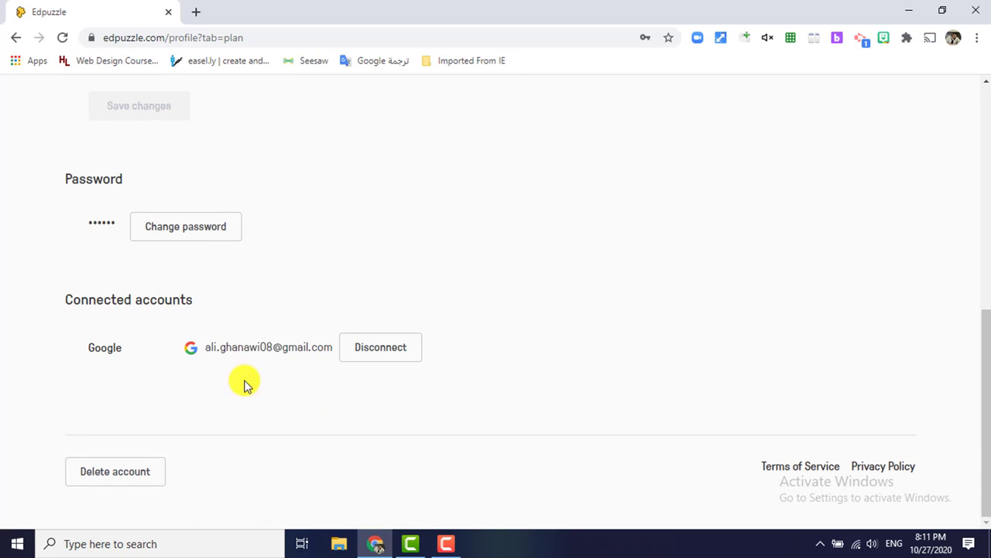
{"action": "scroll", "coordinate": [889, 410], "scroll_direction": "up", "scroll_amount": 8}
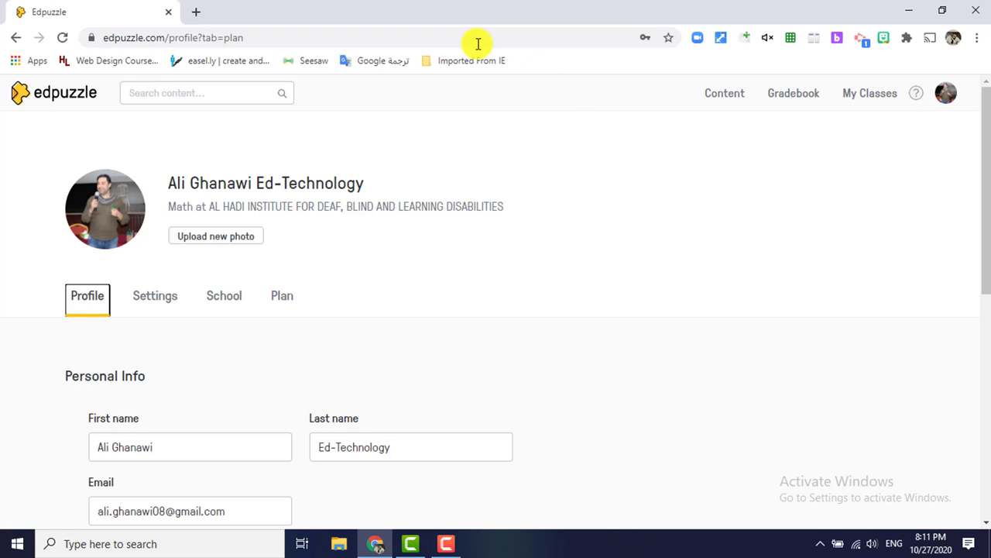
Go back to the Edpuzzle home page and look over the trending Math videos and popular channels
{"action": "left_click", "coordinate": [72, 94]}
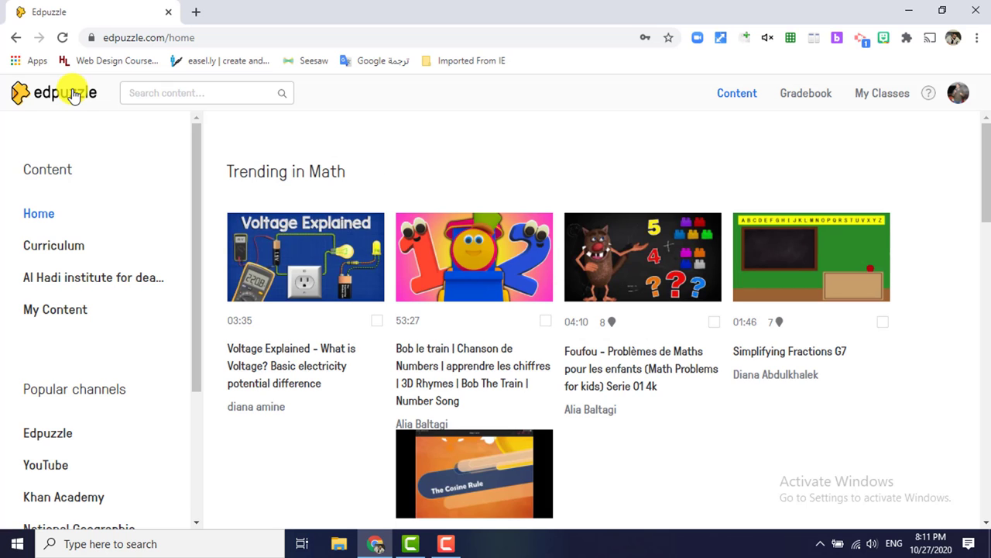
{"action": "scroll", "coordinate": [155, 358], "scroll_direction": "down", "scroll_amount": 2}
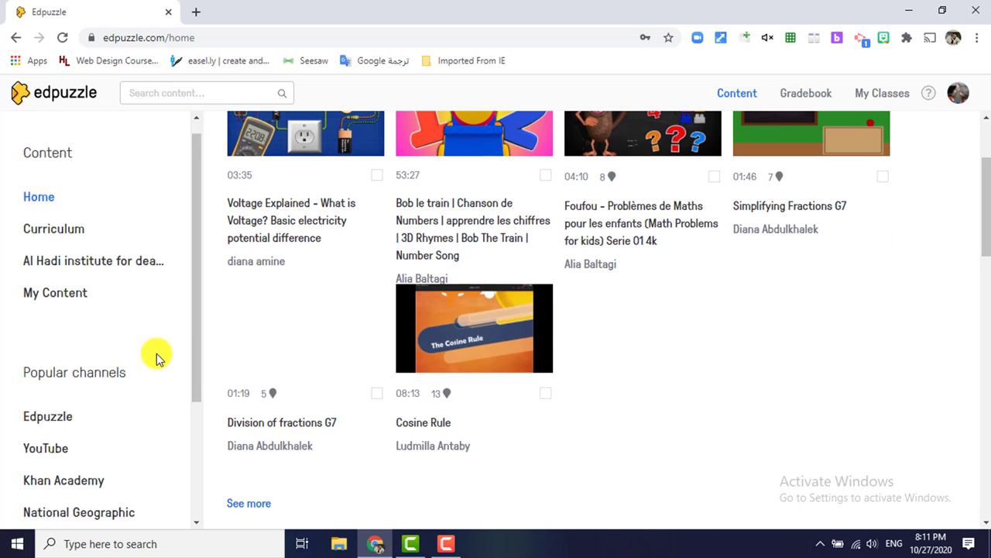
{"action": "scroll", "coordinate": [163, 352], "scroll_direction": "down", "scroll_amount": 3}
{"action": "scroll", "coordinate": [178, 341], "scroll_direction": "up", "scroll_amount": 3}
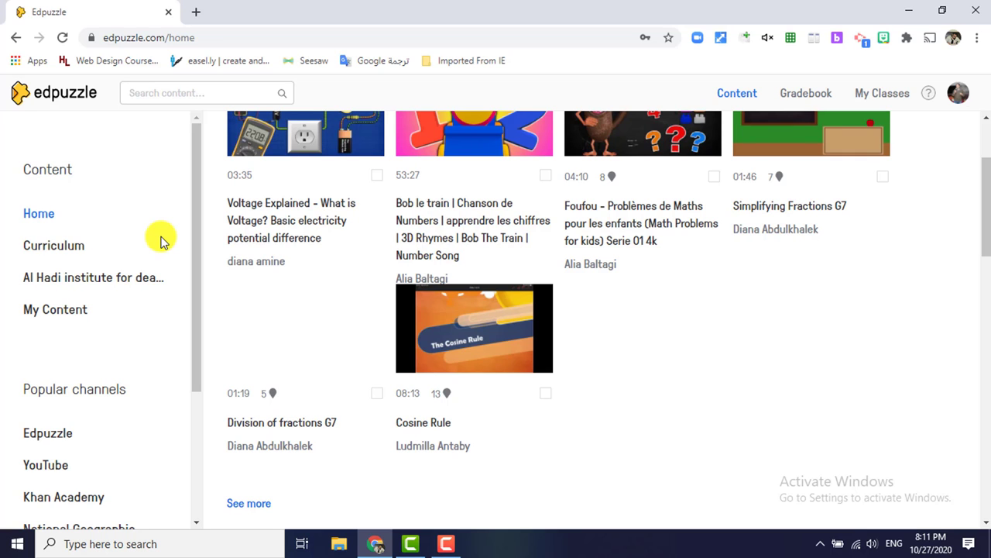
{"action": "key", "text": "super+d"}
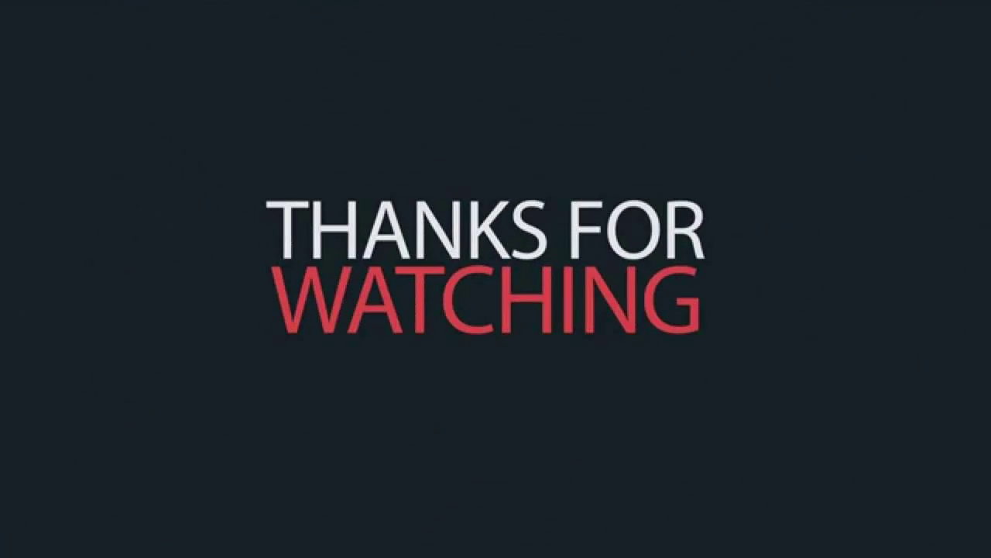